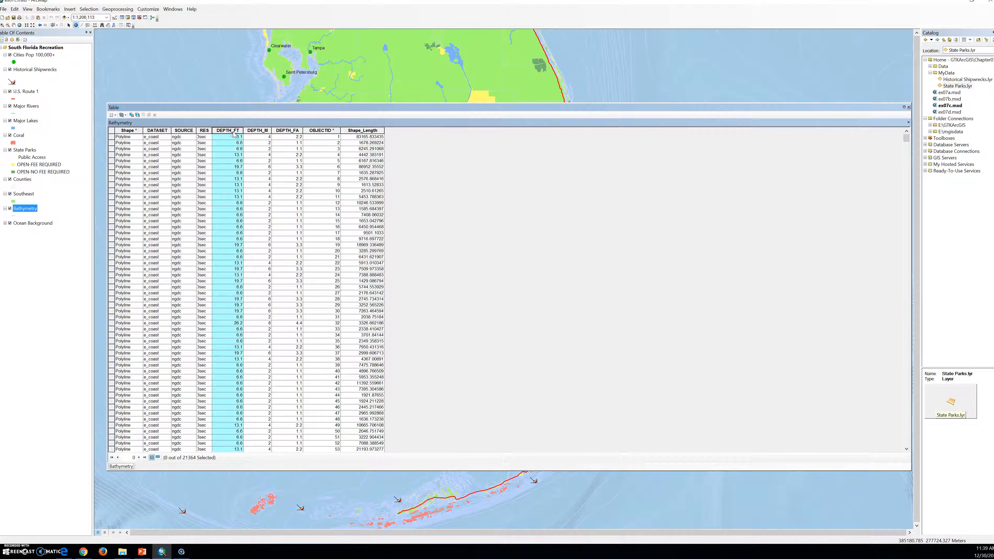
Sort the Bathymetry attribute table by DEPTH_FT, examine the depth values through to the last record, and close the table.
scroll(232, 197, "down", 1)
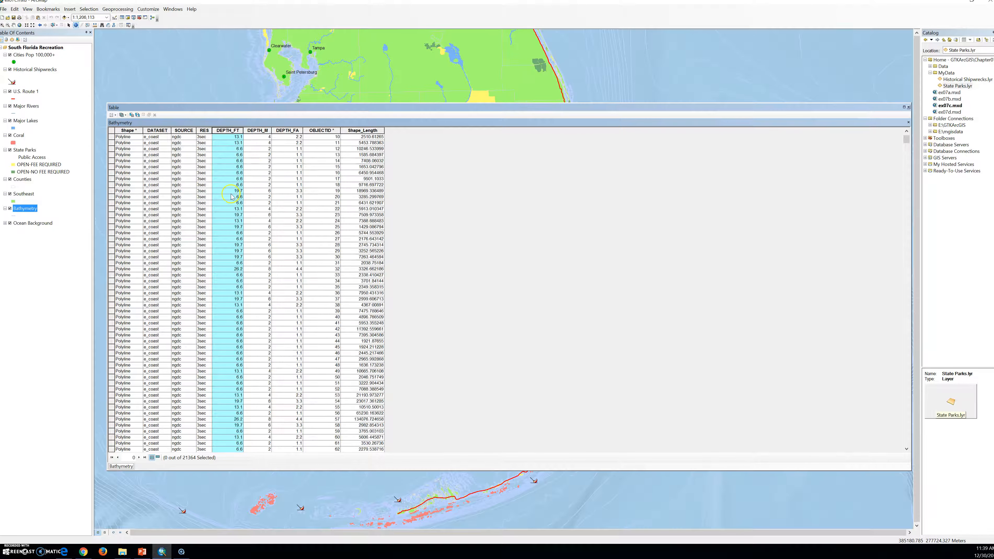
scroll(232, 194, "down", 20)
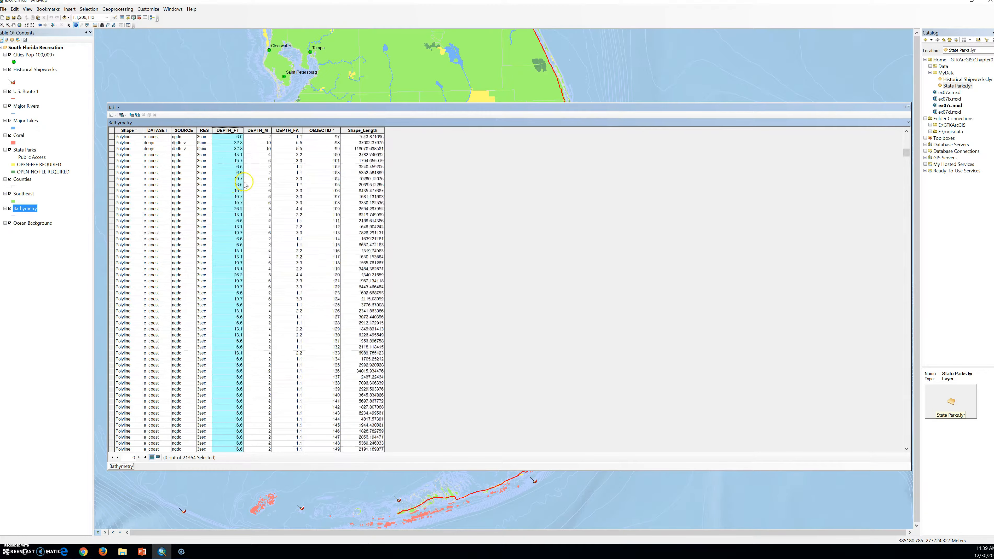
scroll(241, 184, "down", 18)
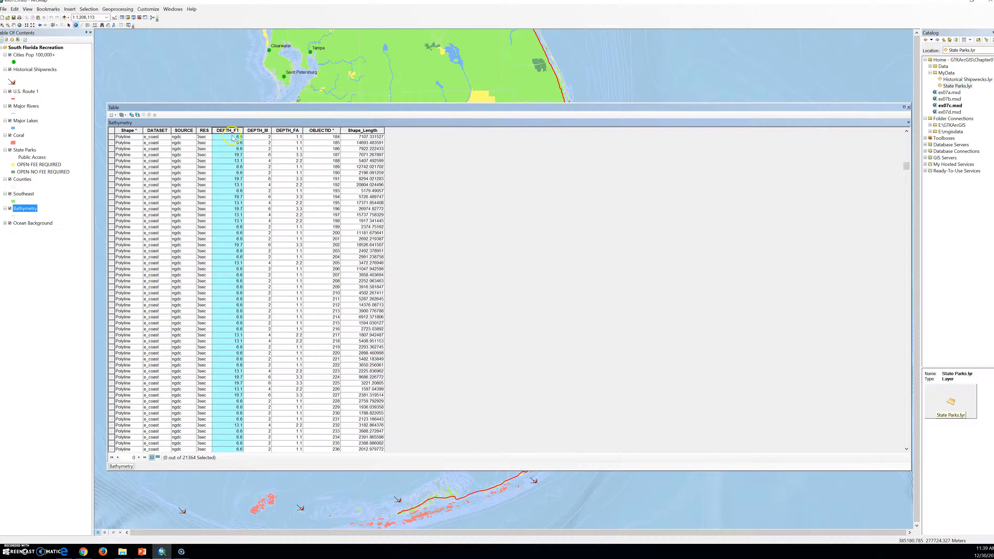
double_click(226, 130)
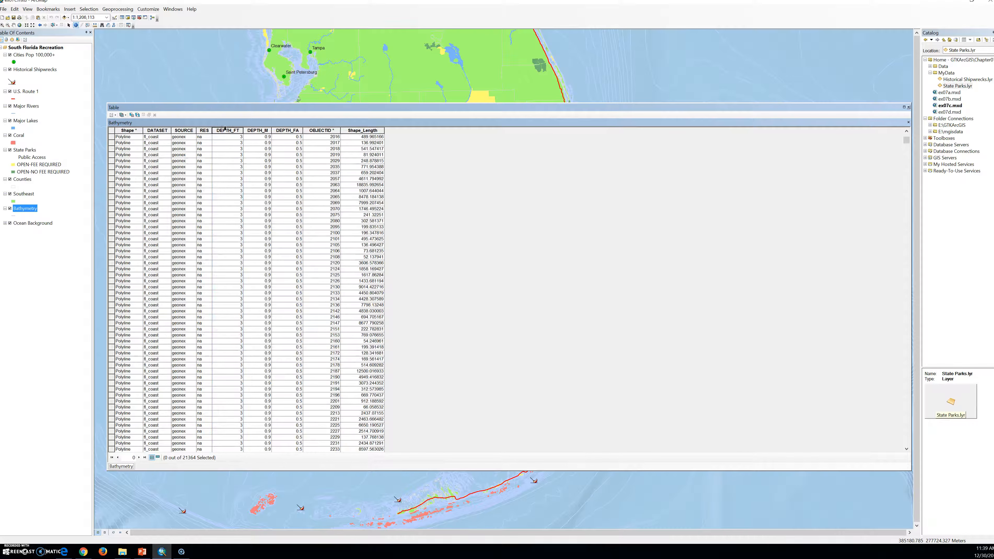
scroll(230, 162, "down", 20)
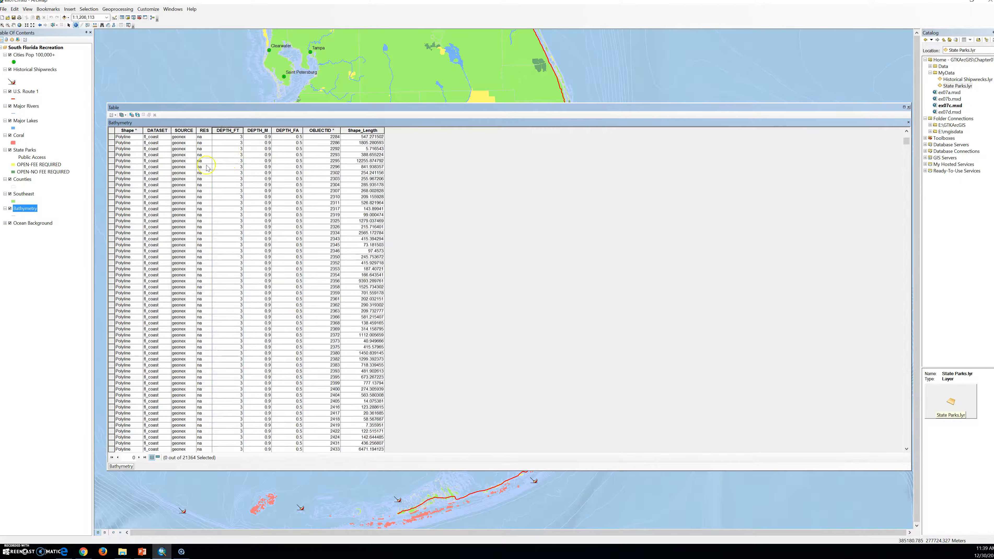
scroll(198, 188, "down", 20)
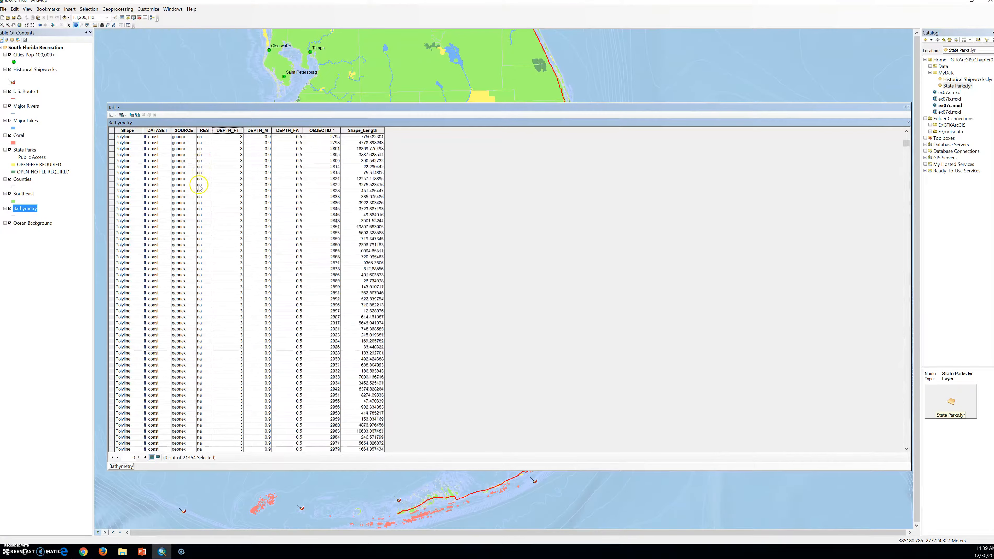
scroll(194, 193, "down", 20)
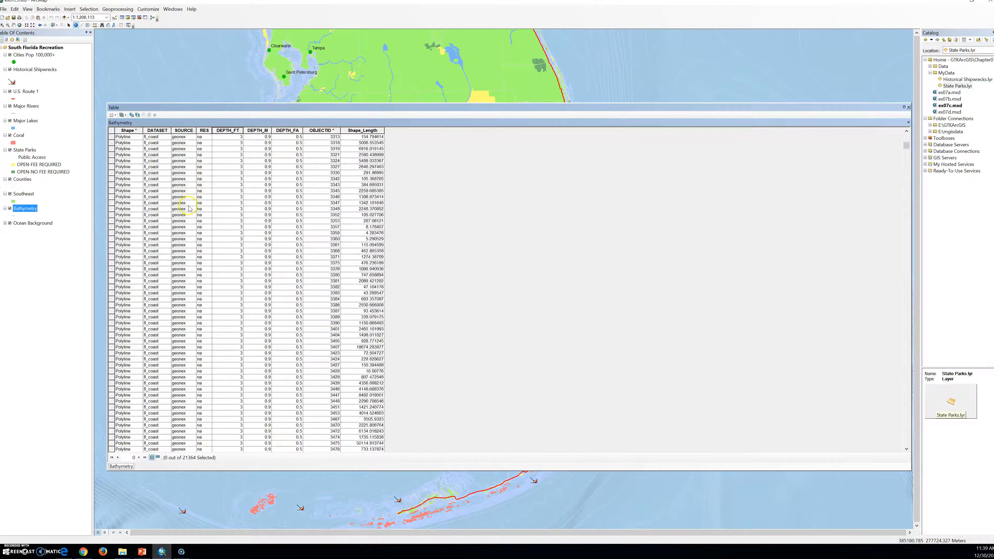
left_click_drag(907, 146, 907, 448)
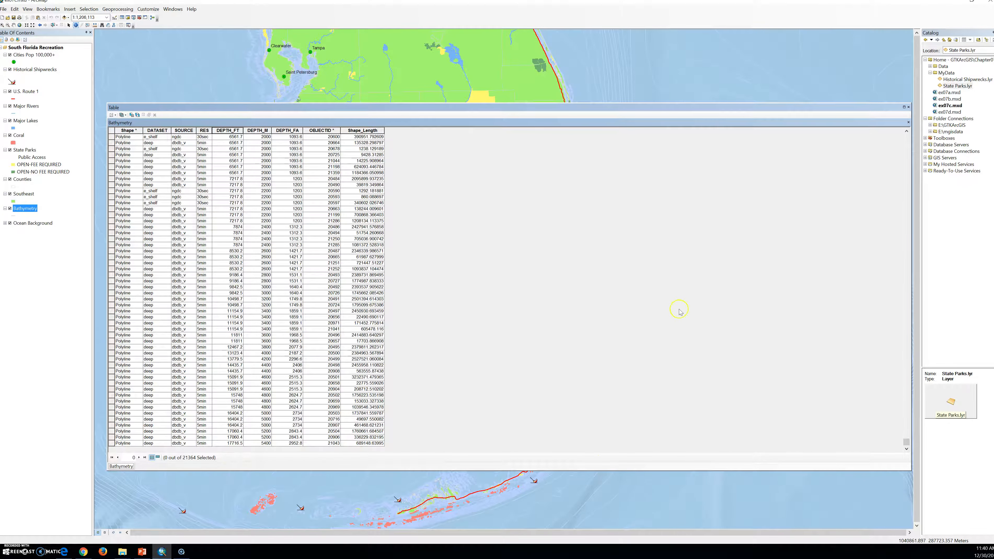
left_click(909, 107)
Switch the Bathymetry layer's symbology to graduated colors with DEPTH_FT as the value field.
right_click(27, 209)
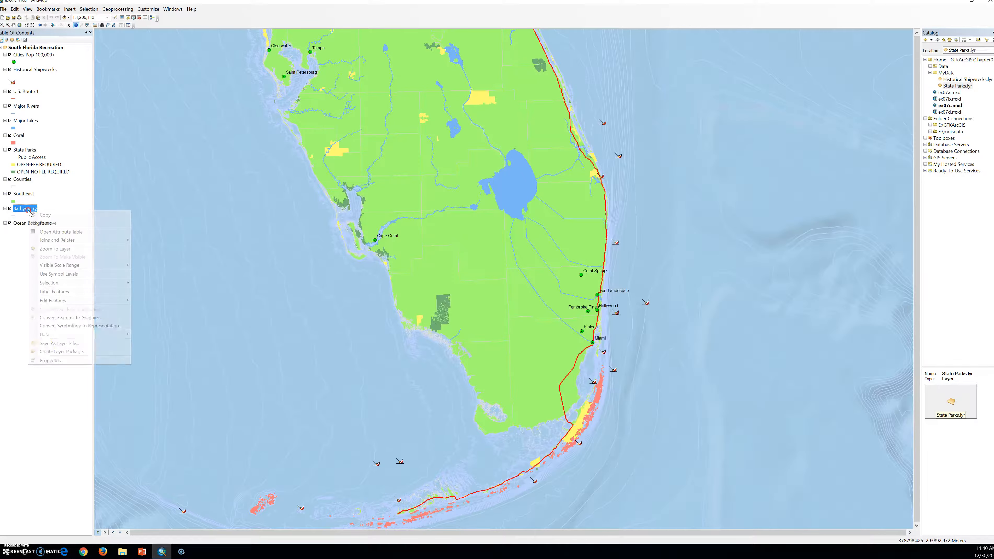
left_click(63, 360)
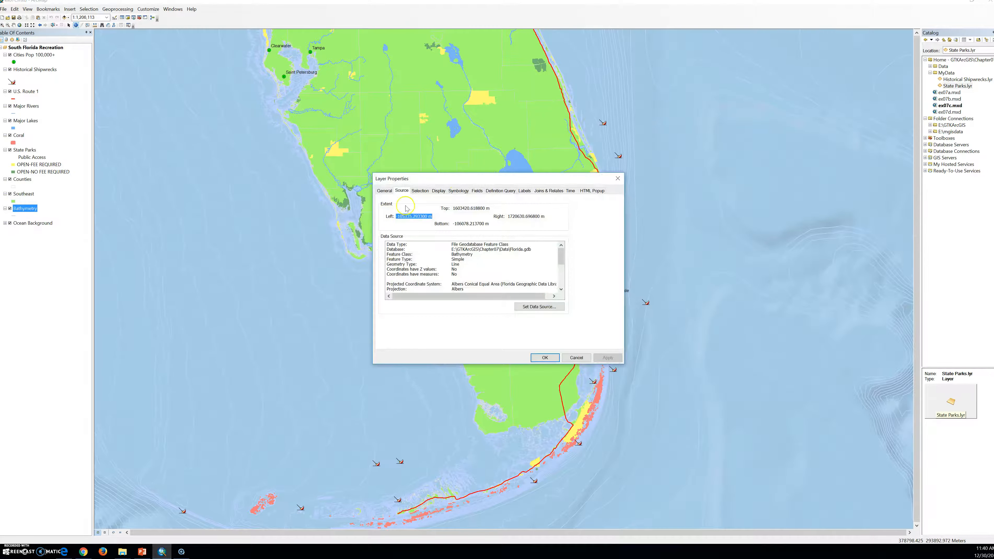
left_click(462, 192)
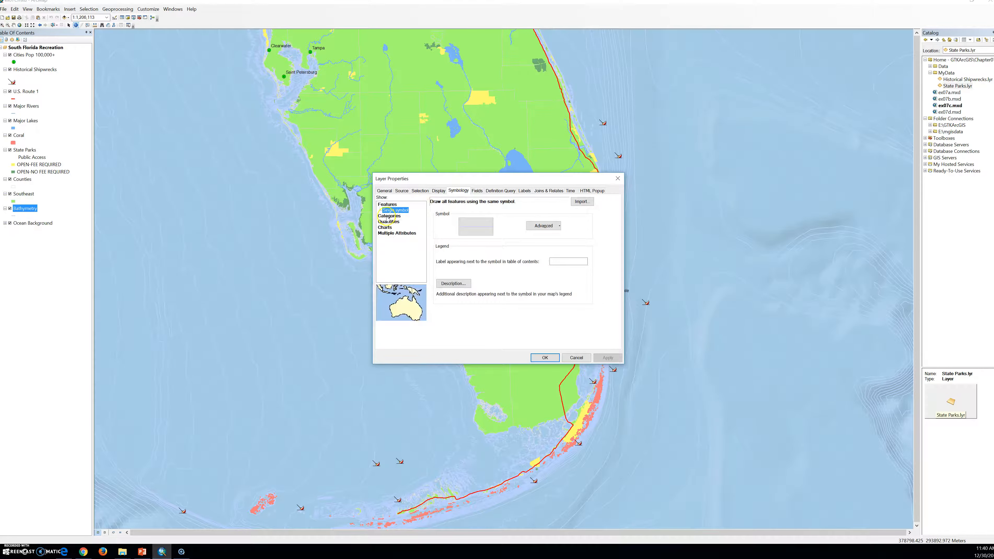
left_click(387, 216)
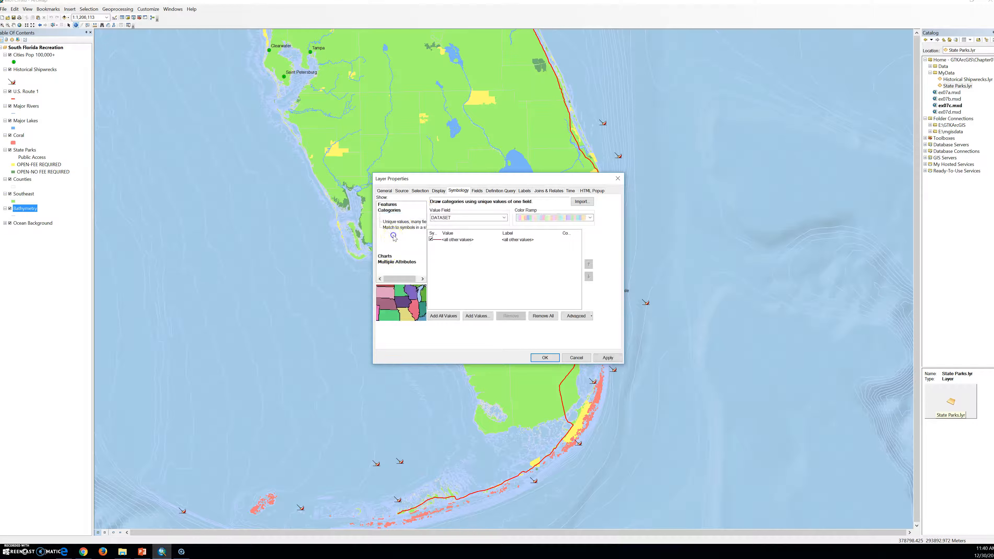
left_click(393, 236)
left_click(514, 218)
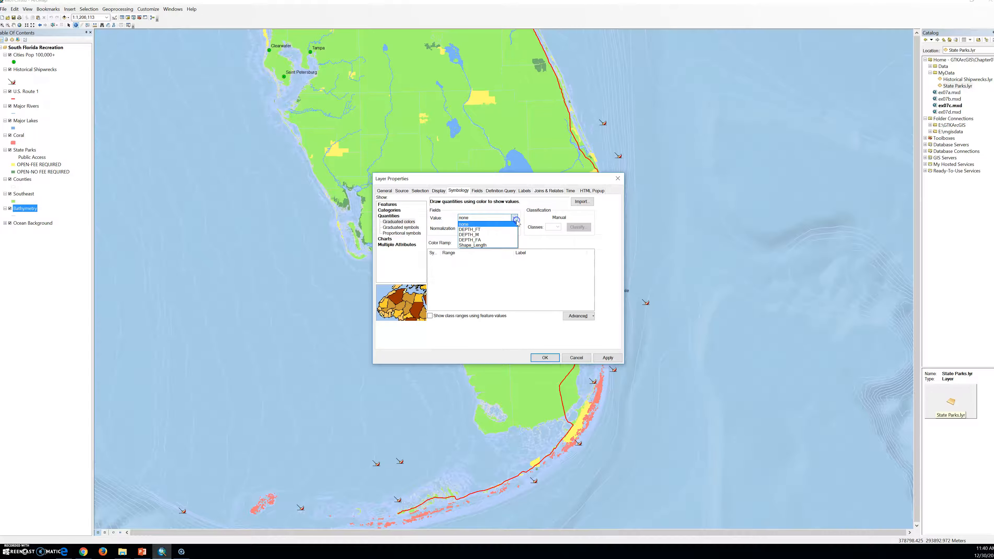
left_click(499, 230)
key("Return")
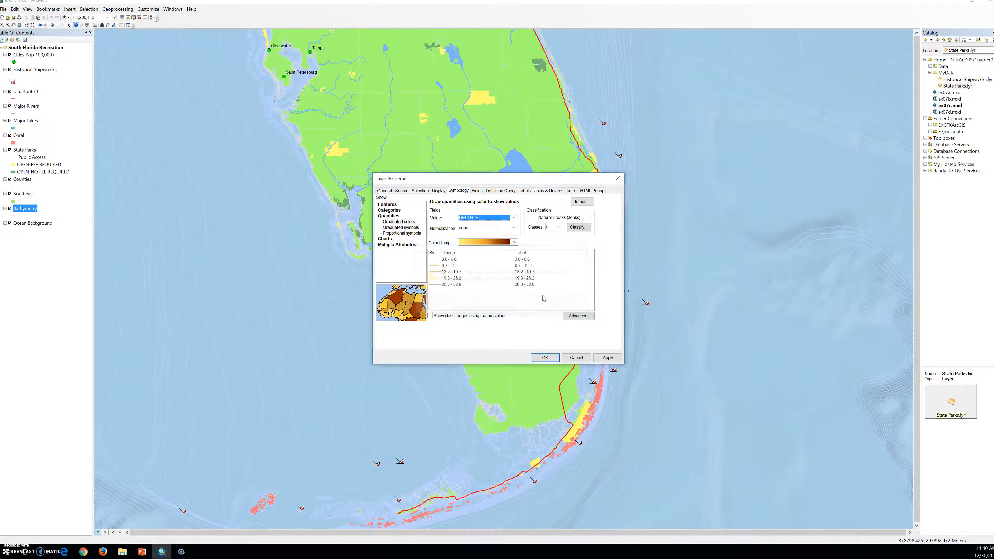
Change the value field of the graduated colors to DEPTH_M.
left_click(514, 218)
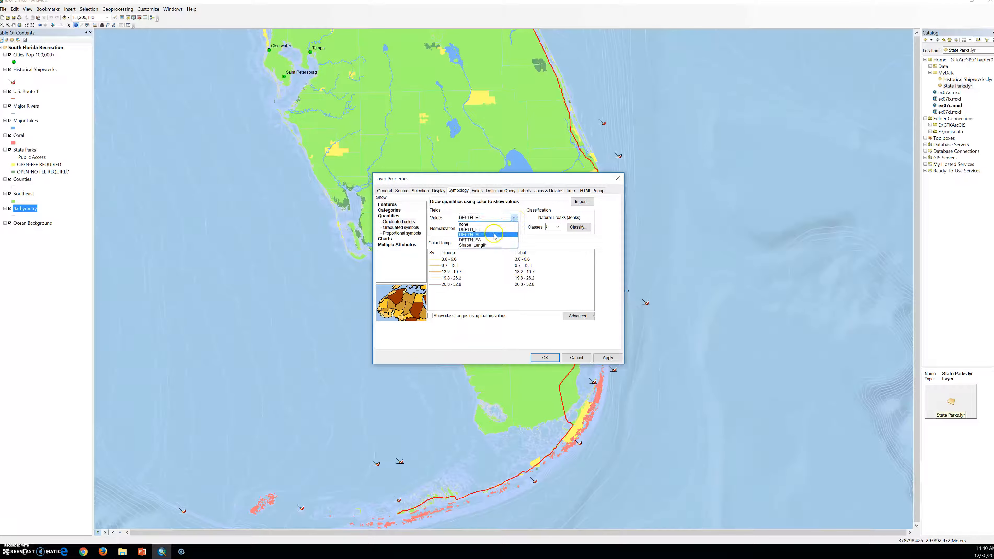
left_click(494, 234)
left_click(565, 306)
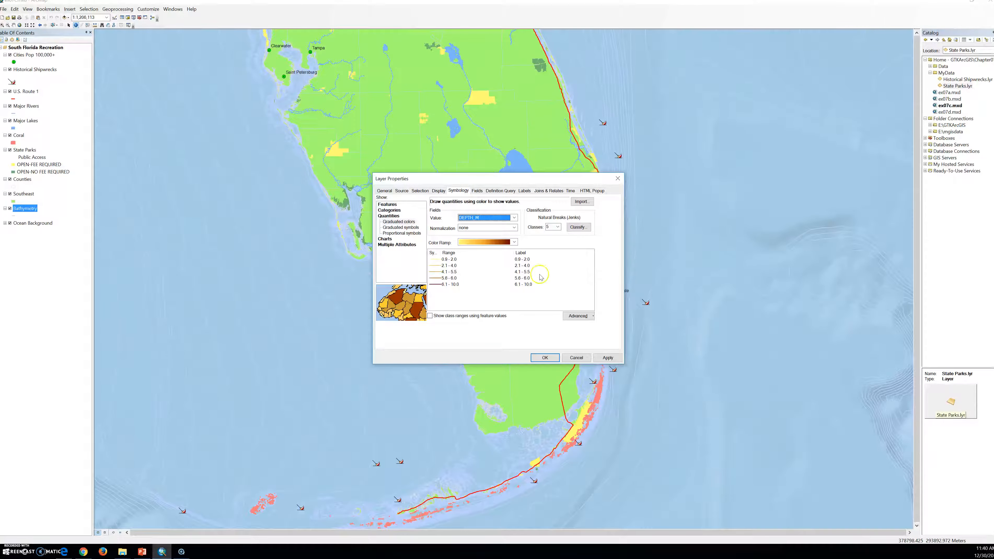
Set the classification method for the DEPTH_M values to Manual and move the classification dialog clear of the layer properties.
left_click(578, 228)
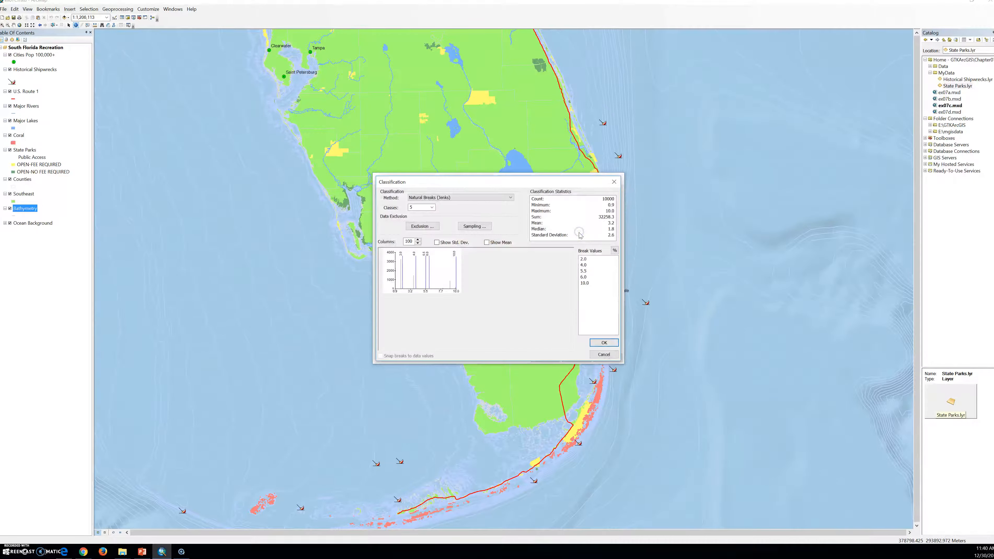
left_click(479, 197)
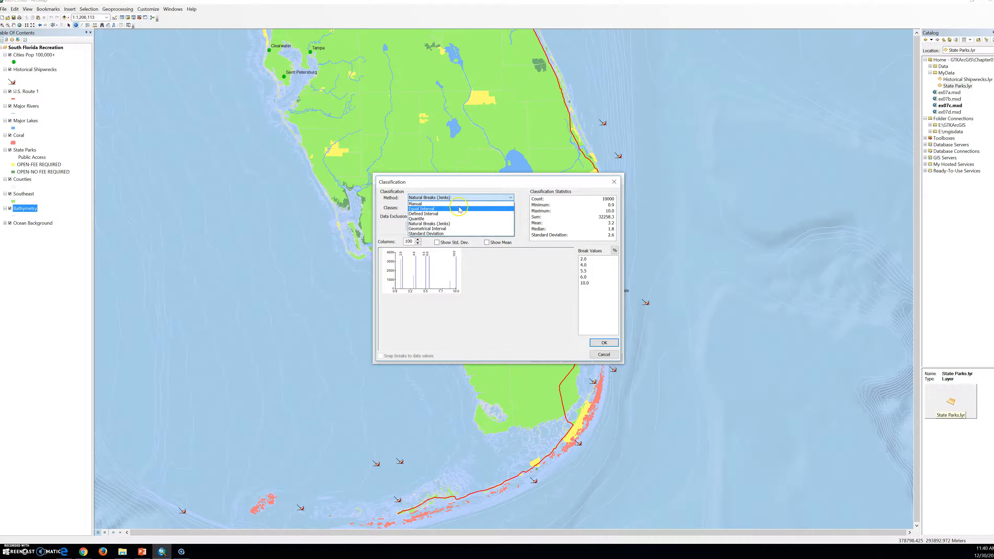
left_click(427, 204)
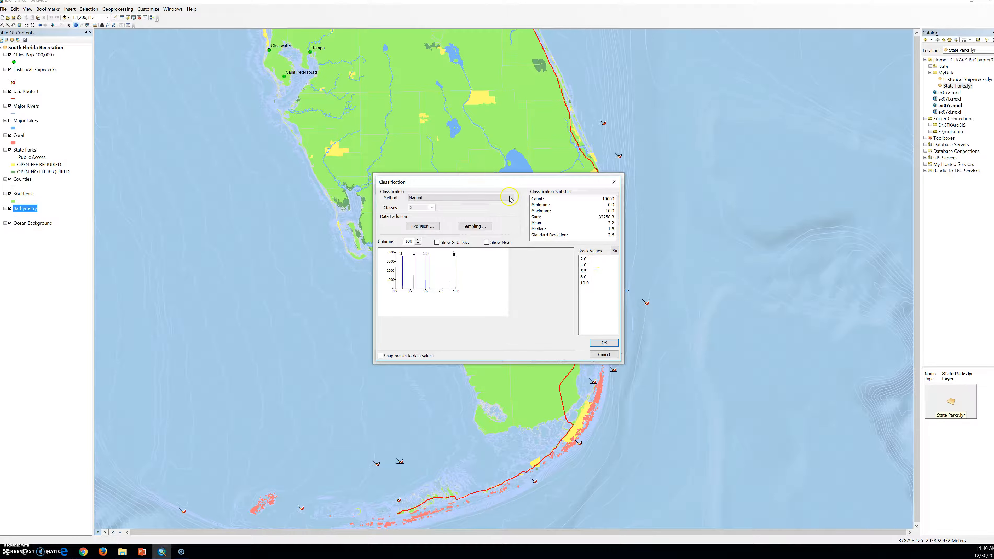
left_click_drag(478, 182, 649, 247)
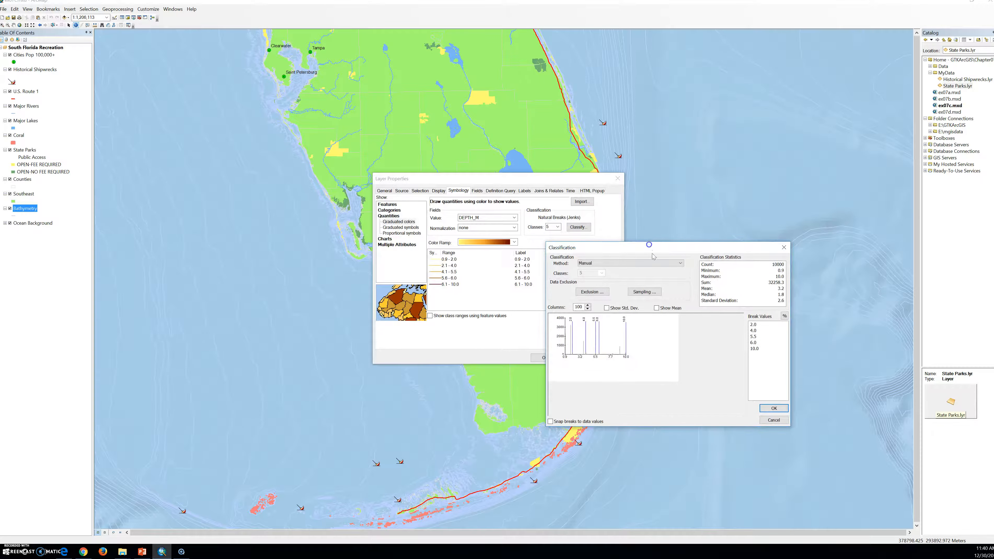
Set the five class break values to 3, 6, 20, 50 and 20000 and accept the classification.
left_click(752, 325)
type("3")
left_click(751, 330)
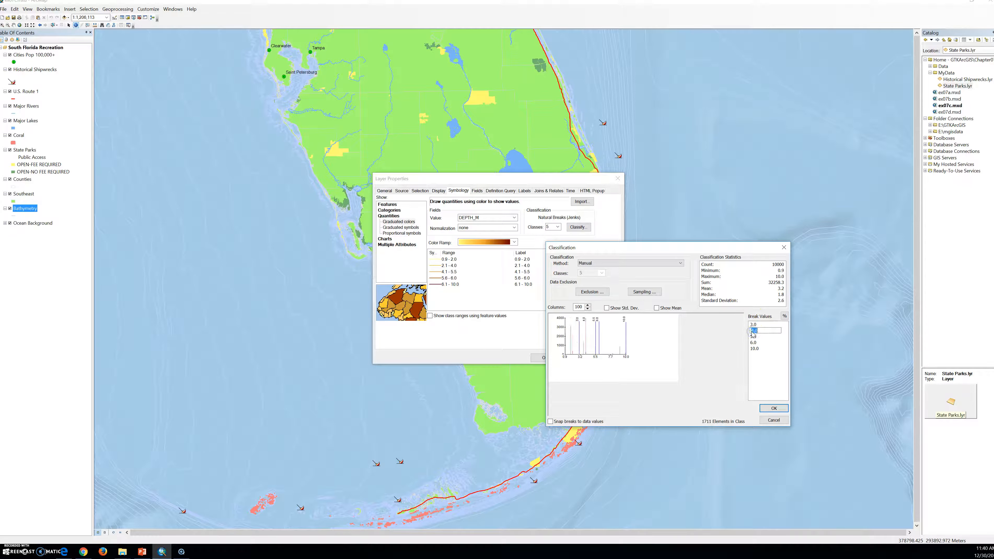
type("20")
left_click(754, 337)
left_click(757, 338)
left_click(753, 347)
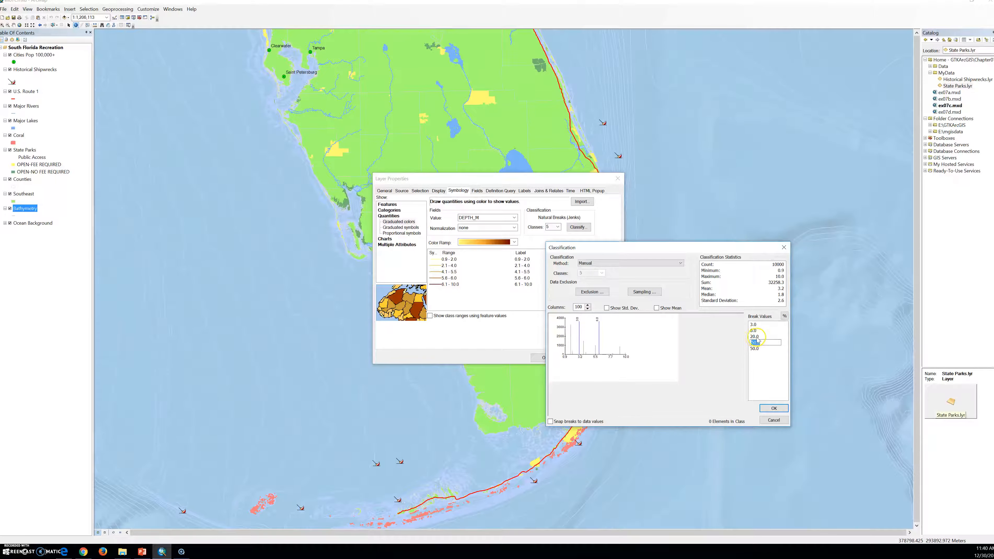
left_click(755, 330)
double_click(754, 349)
type("20000")
left_click(773, 408)
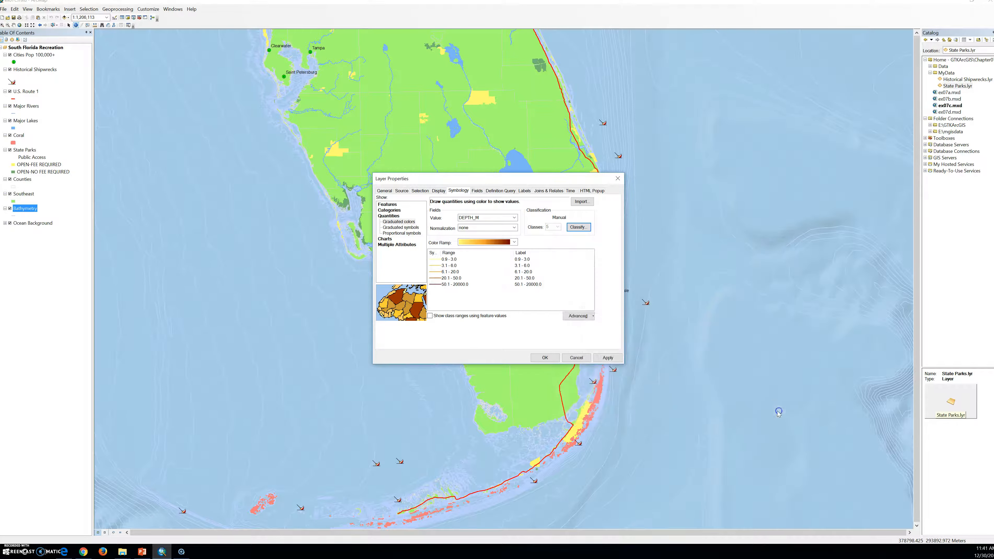
Choose a light-to-dark blue color ramp for the depth classes and apply the symbology to the Bathymetry layer.
left_click(514, 242)
scroll(495, 282, "up", 4)
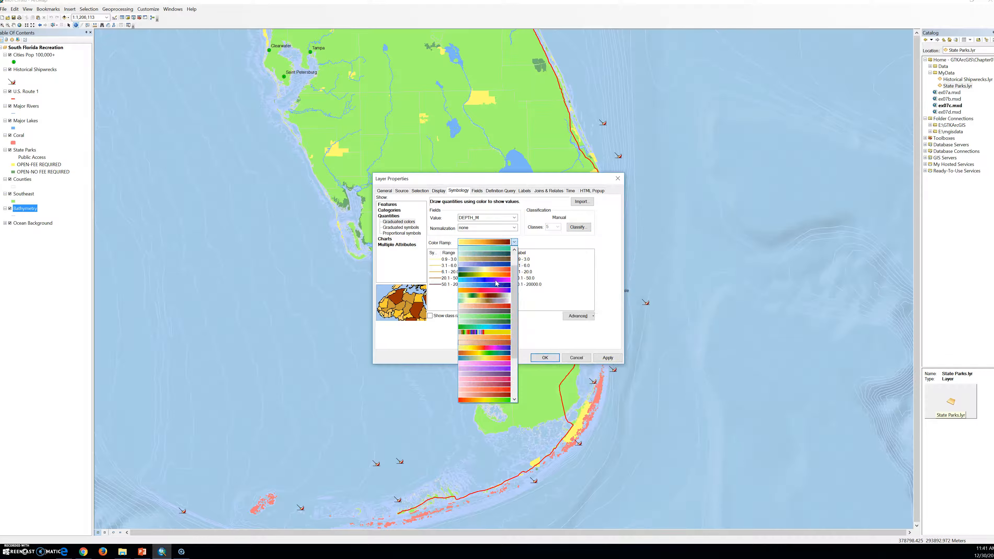
left_click(496, 282)
left_click(607, 358)
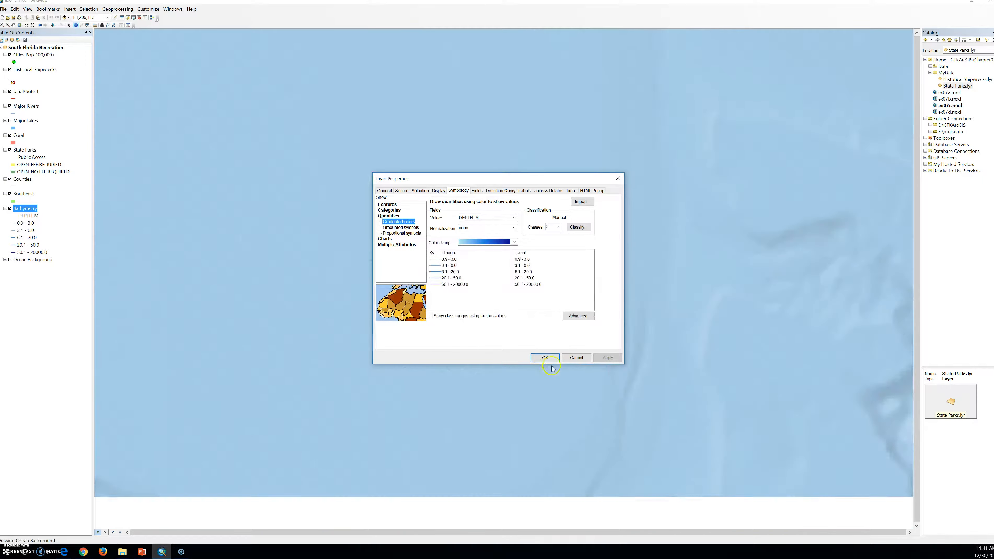
left_click(546, 359)
left_click(544, 358)
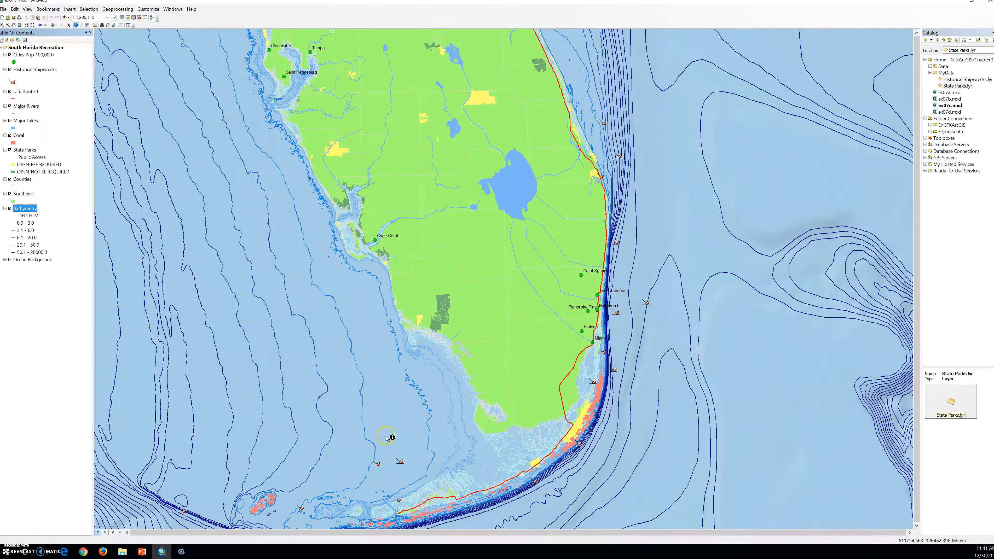
Open the Bathymetry attribute table and view the statistics of the DEPTH_FT field.
right_click(29, 209)
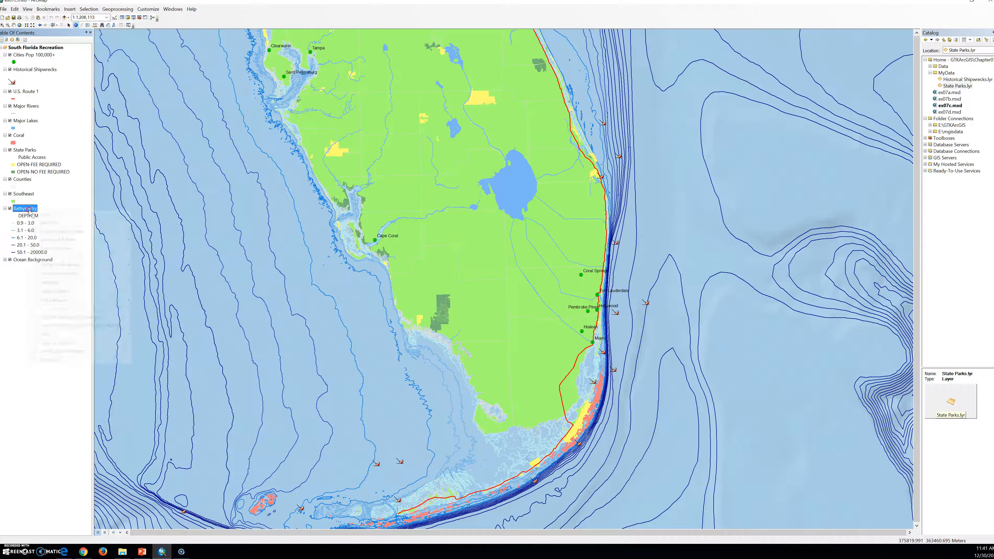
left_click(59, 230)
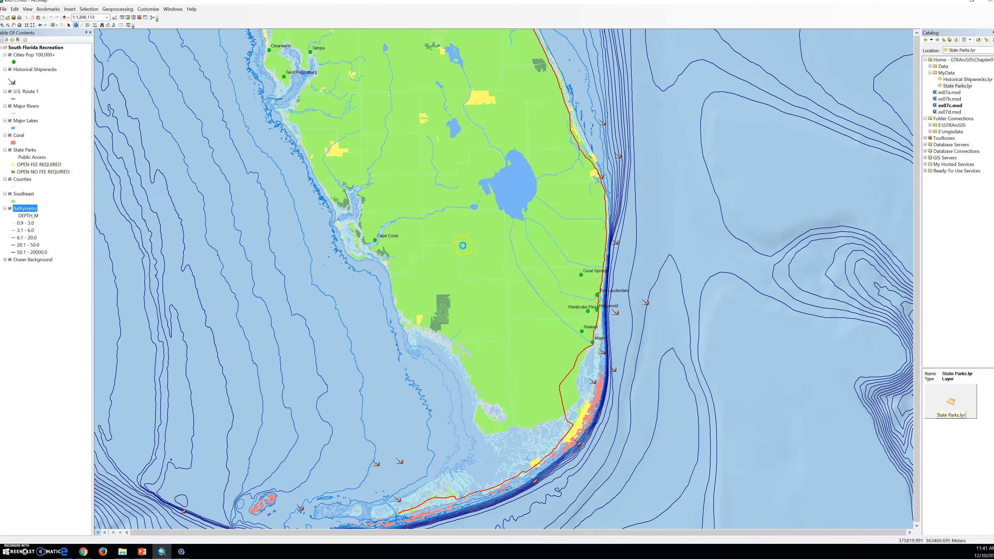
left_click(227, 131)
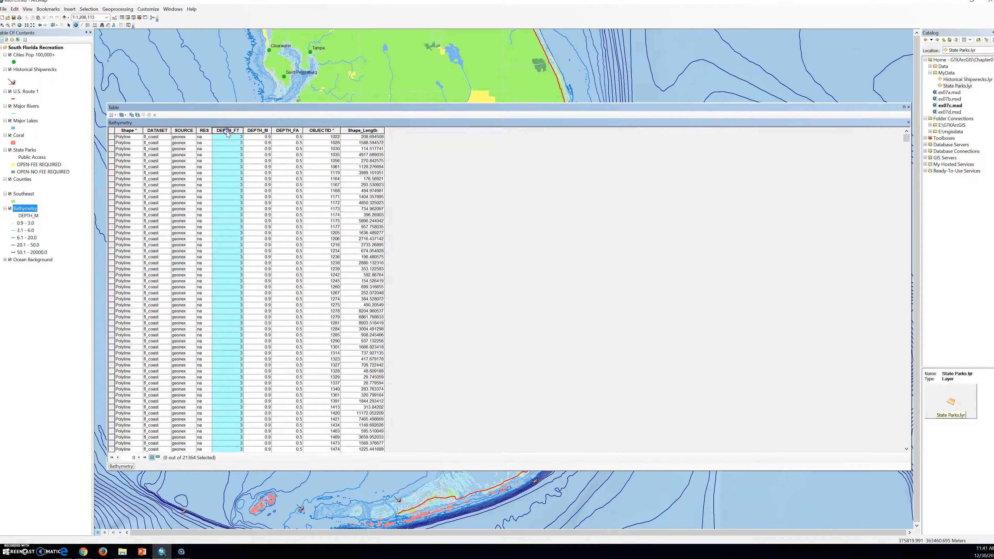
right_click(228, 134)
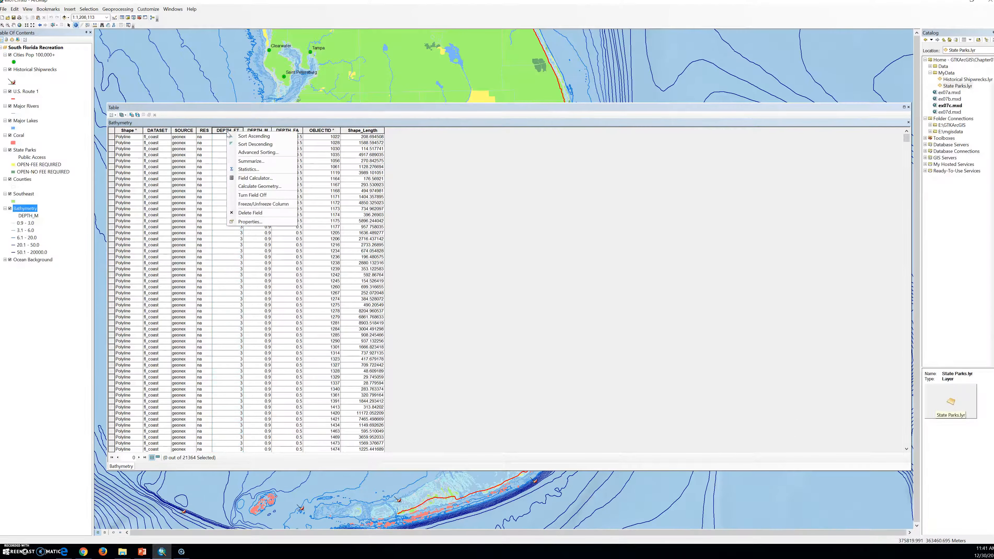
left_click(248, 169)
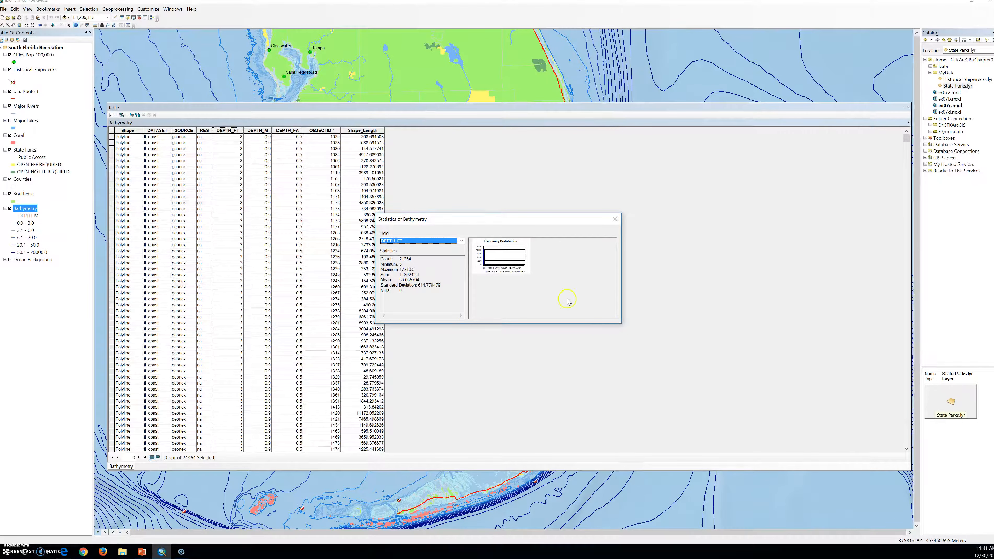
Examine the statistics of the DEPTH_M field, then close the statistics and the attribute table.
left_click(454, 242)
left_click(417, 253)
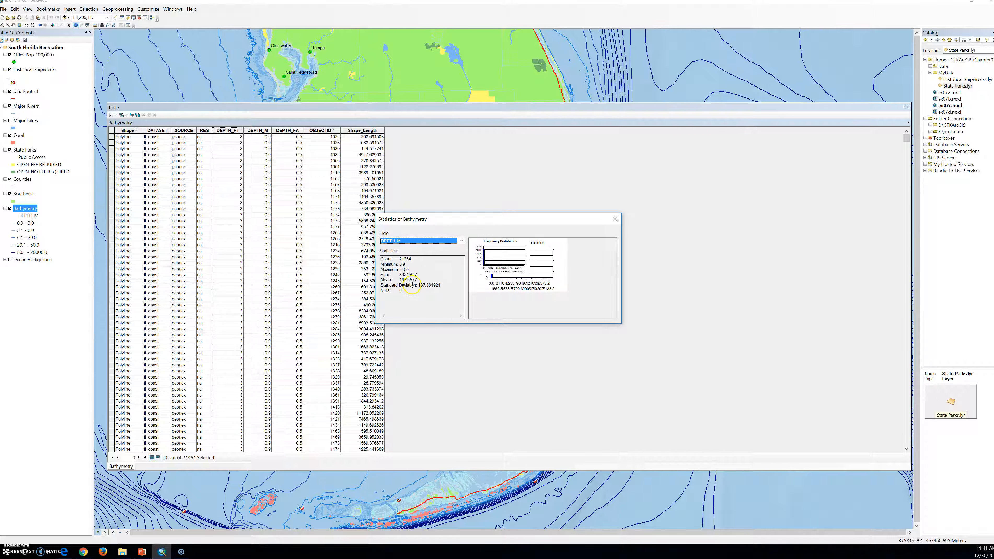
mouse_move(398, 279)
left_mouse_down()
mouse_move(424, 280)
mouse_move(394, 265)
left_mouse_up()
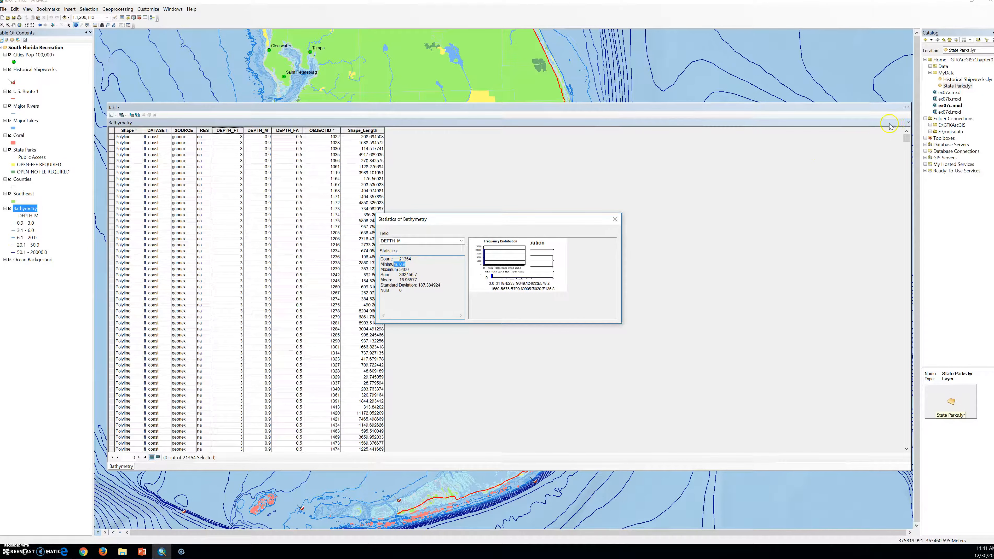
left_click(903, 107)
left_click(614, 219)
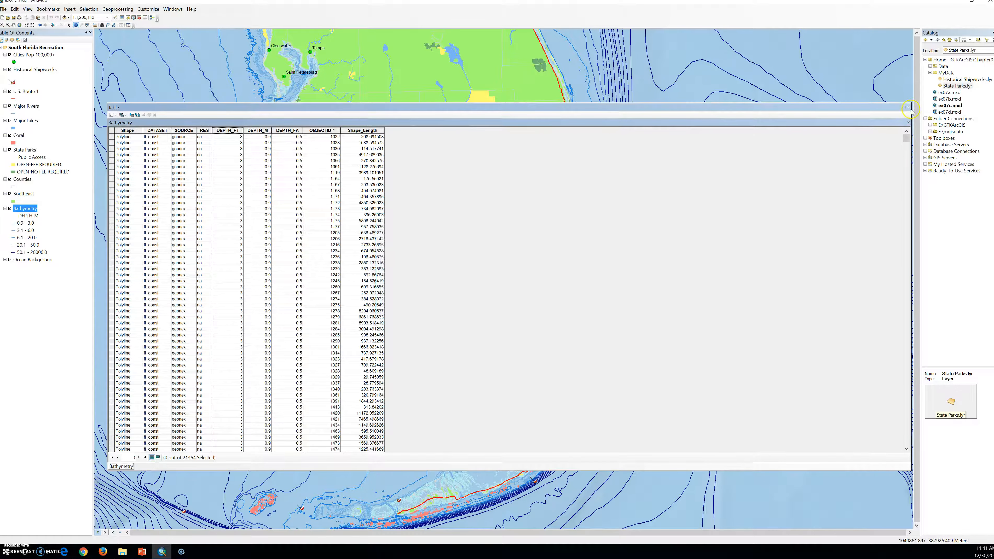
left_click(909, 108)
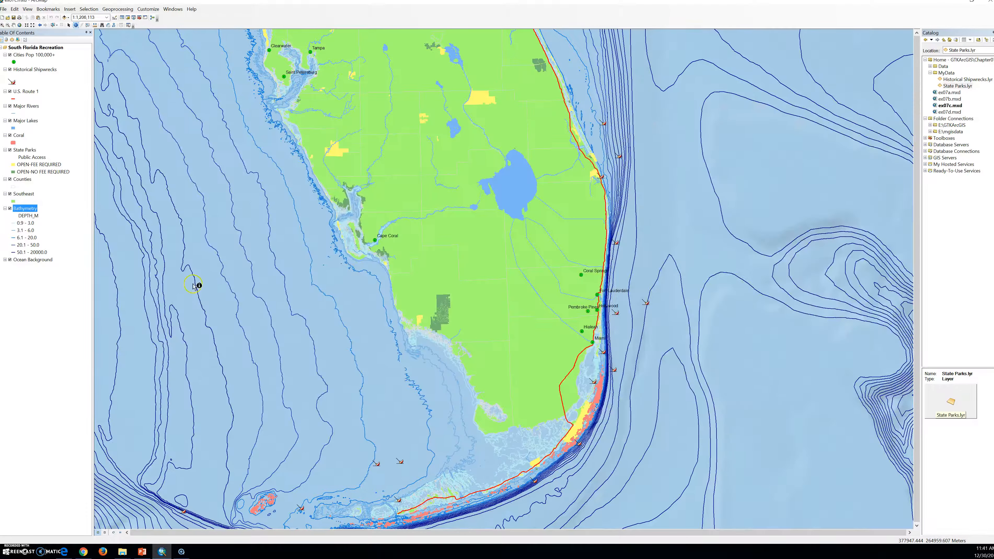
Open the classification of the Bathymetry layer's graduated colors and set the last break value to 5500.
right_click(28, 211)
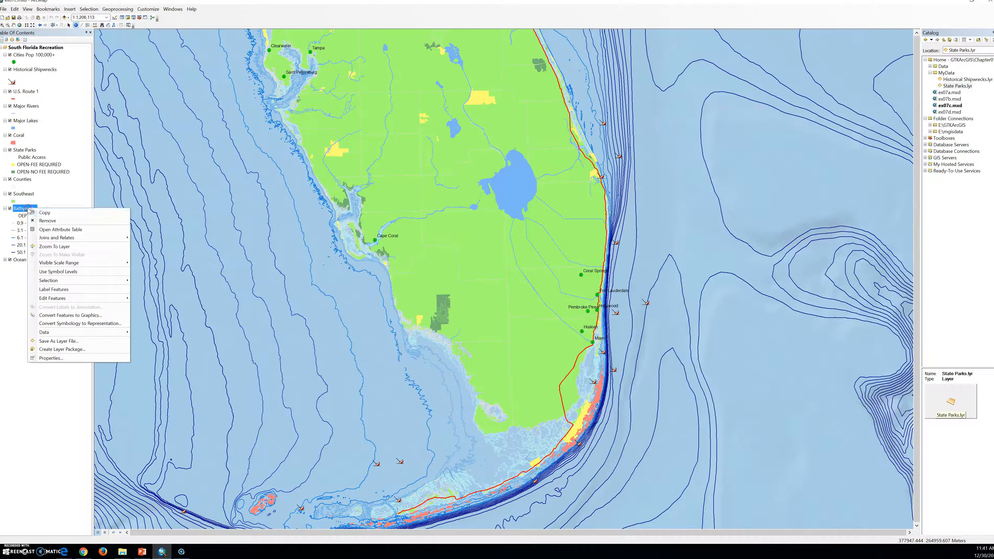
left_click(59, 362)
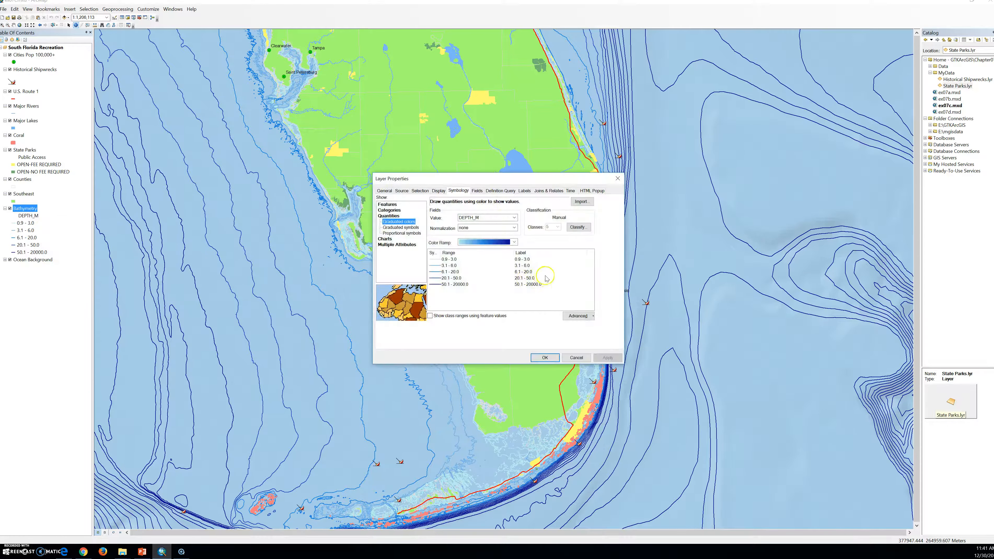
left_click(582, 231)
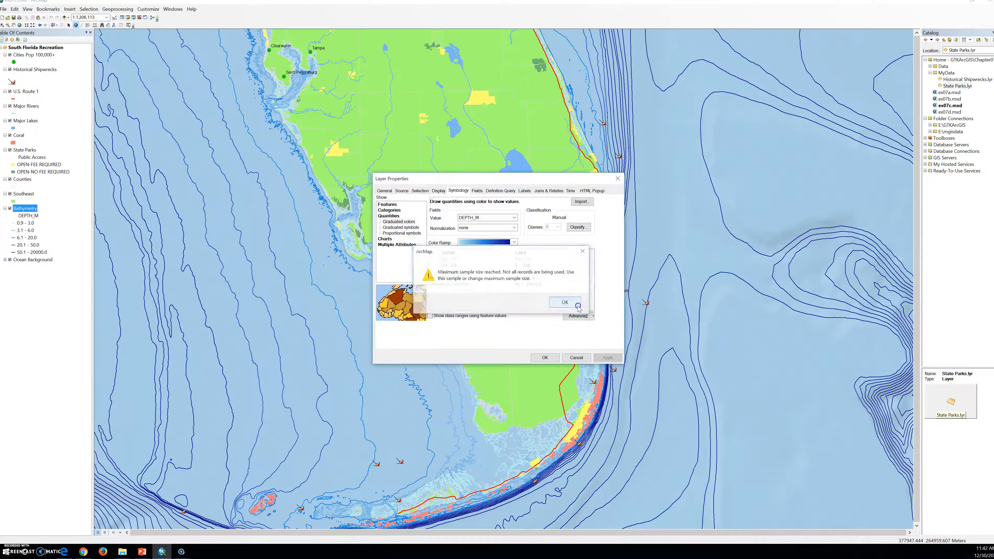
left_click(567, 304)
left_click(614, 182)
left_click(577, 228)
left_click(592, 284)
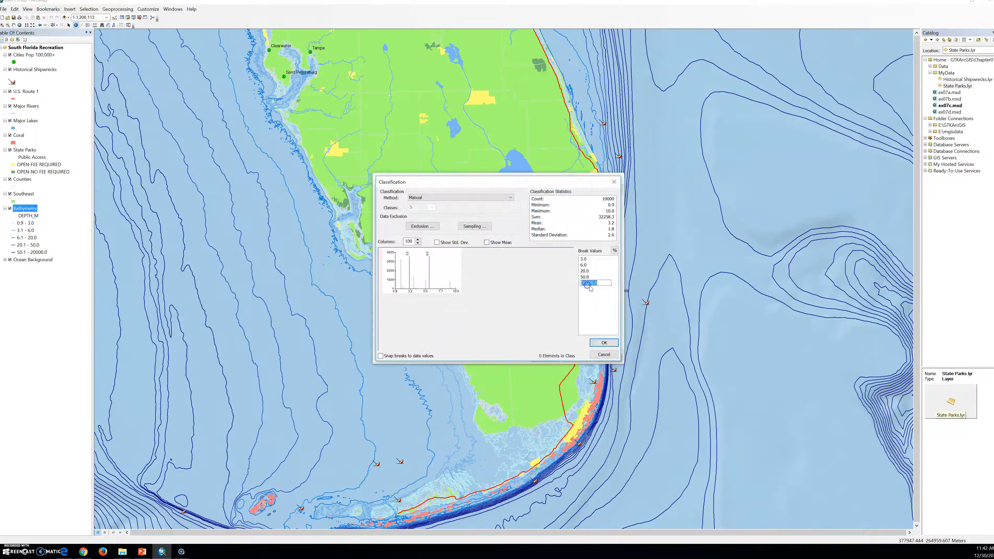
type("5500")
Set the first break value to 0.9 and the second to 5.
left_click(584, 259)
type("0")
key("Return")
type(".")
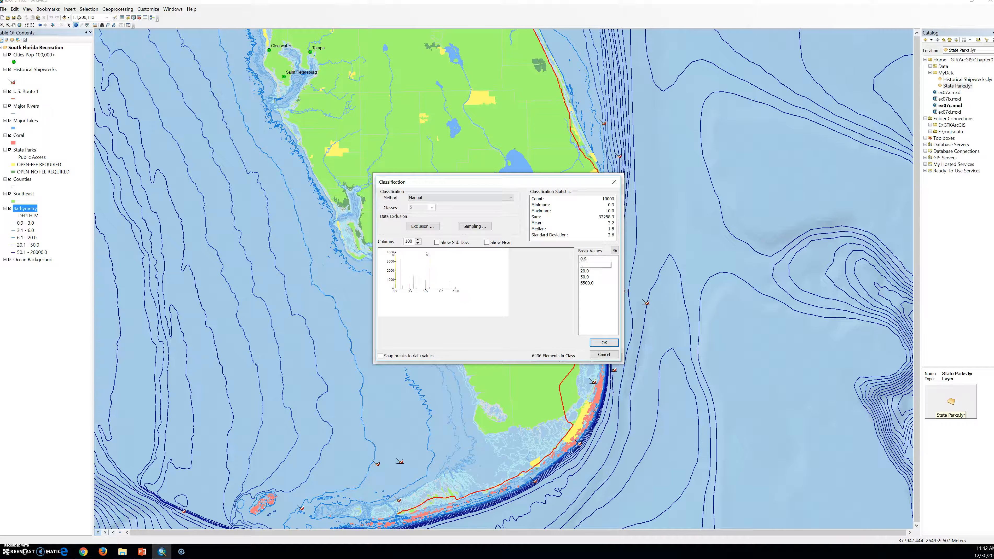
type("5")
left_click(589, 259)
type("0.")
left_click(586, 265)
left_click(591, 272)
Switch the classification method to Natural Breaks (Jenks) and apply it to the Bathymetry layer.
left_click(508, 198)
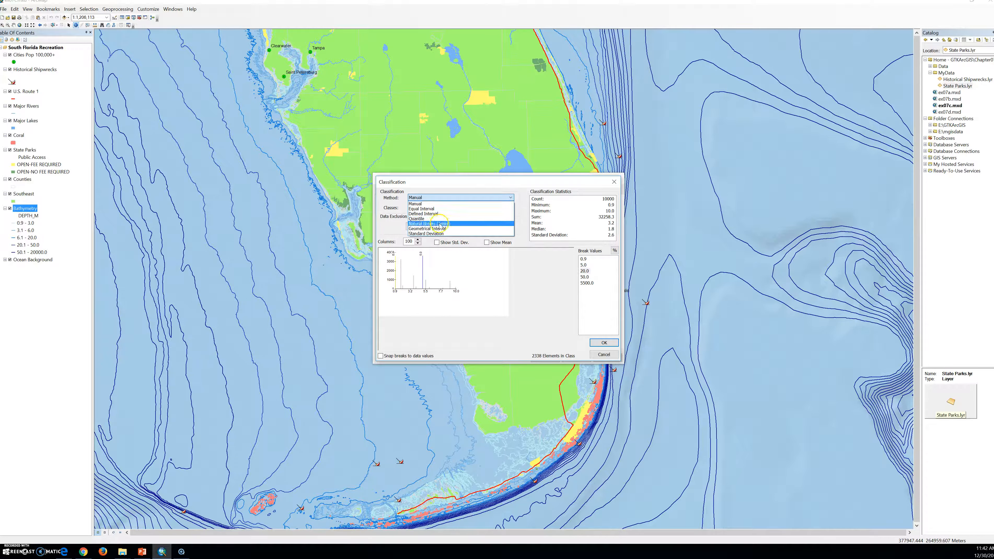
left_click(441, 224)
left_click(480, 200)
left_click(604, 343)
left_click(606, 358)
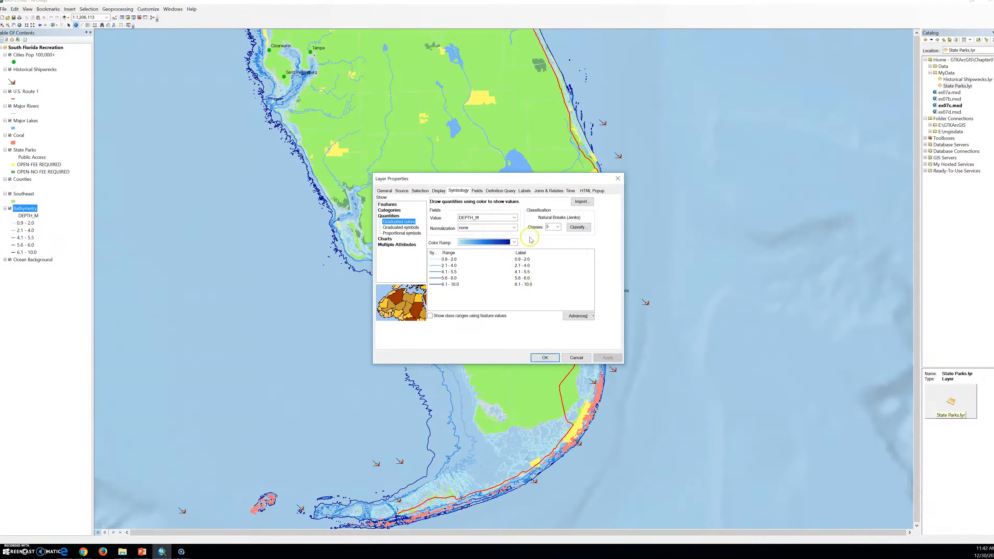
Keep DEPTH_M as the value field, reopen its classification and set the method to Manual.
left_click(508, 219)
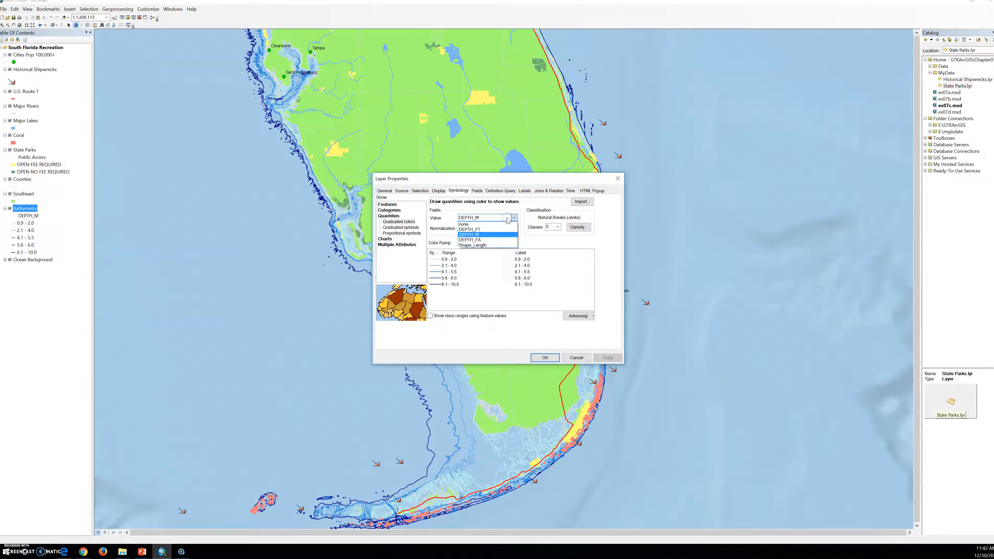
left_click(469, 235)
left_click(579, 227)
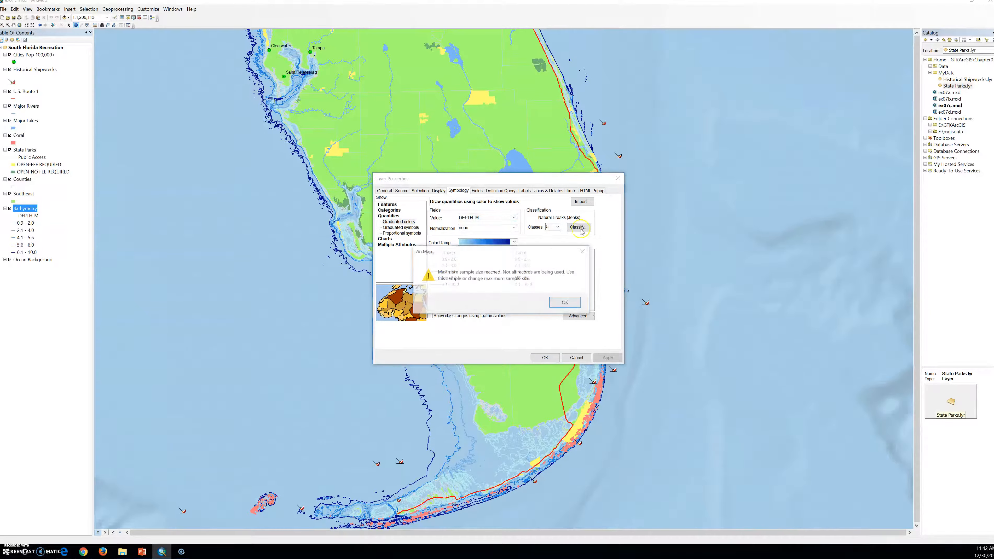
left_click(564, 304)
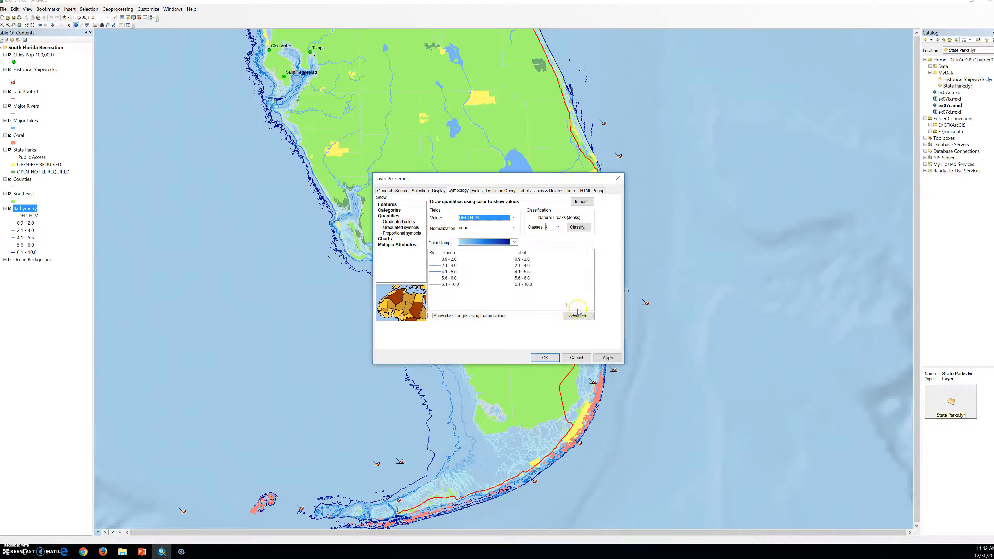
left_click(580, 227)
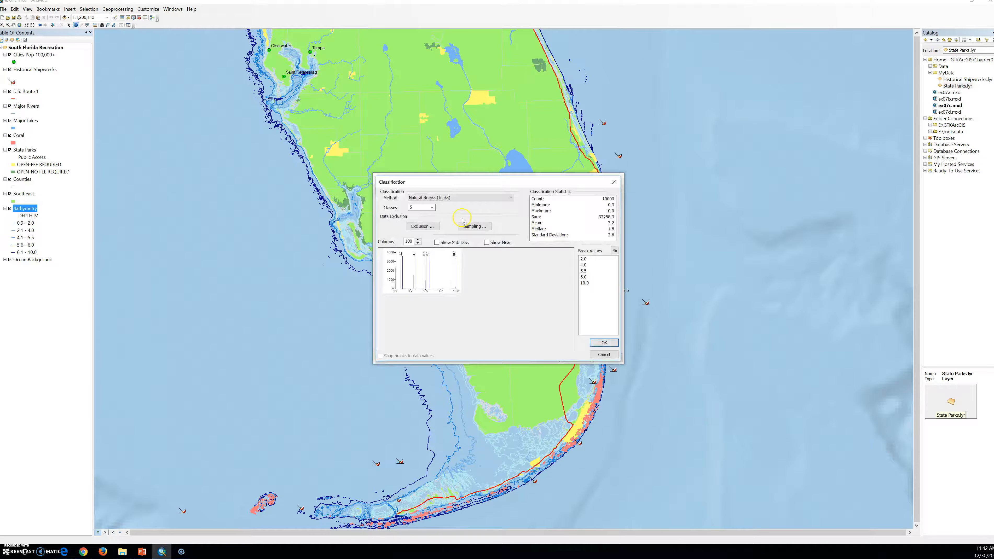
left_click(473, 198)
left_click(415, 204)
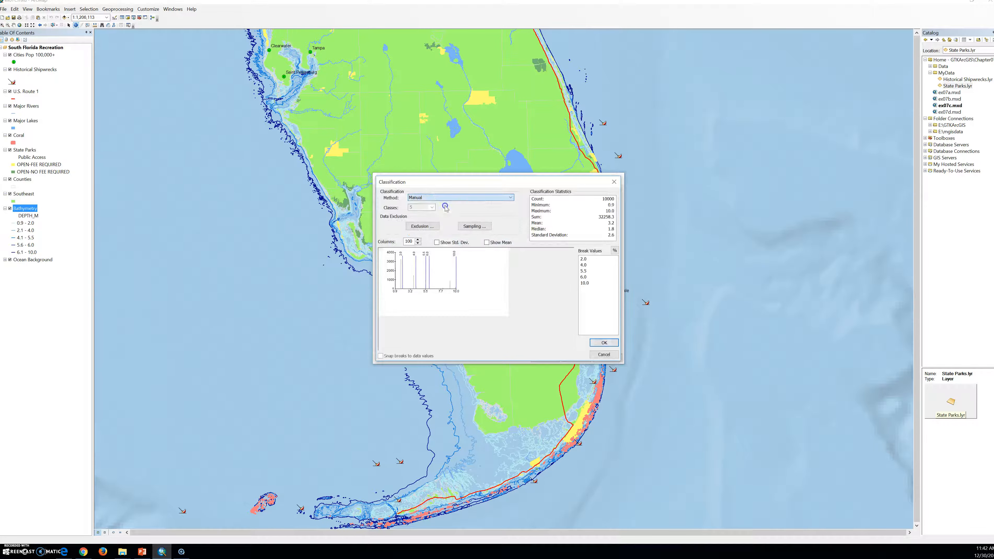
Set the first break value to 0.9 and the last to 5500.
left_click(589, 259)
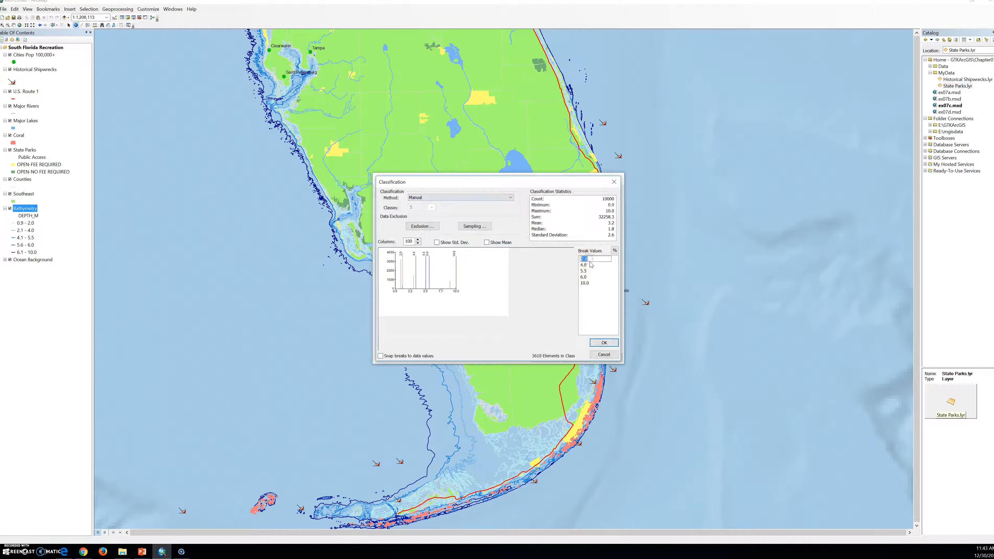
left_click(589, 269)
left_click(580, 265)
left_click(591, 258)
left_click(590, 259)
left_click(586, 283)
type("55")
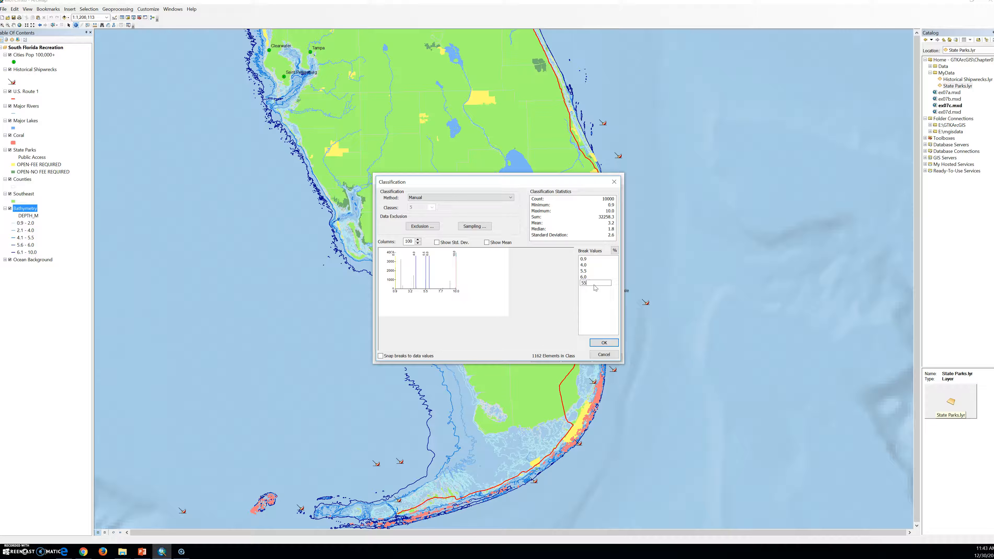
Set the third and fourth break values to 100 and 160, accept the classification and apply it to the Bathymetry layer.
left_click(585, 260)
left_click(584, 259)
left_click(578, 266)
left_click(583, 271)
key("Return")
left_click(593, 347)
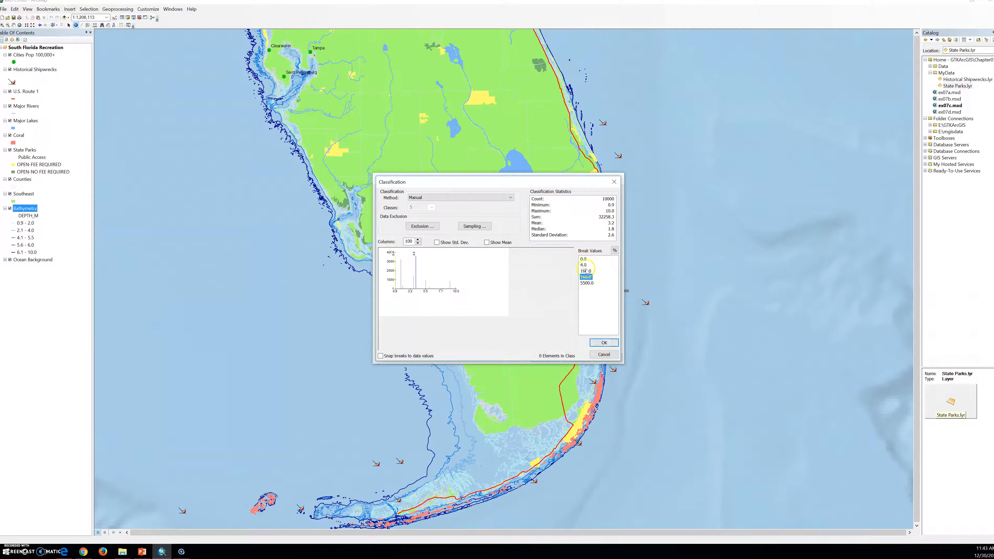
left_click(586, 271)
type("100")
key("Return")
left_click(602, 343)
left_click(608, 358)
left_click(544, 358)
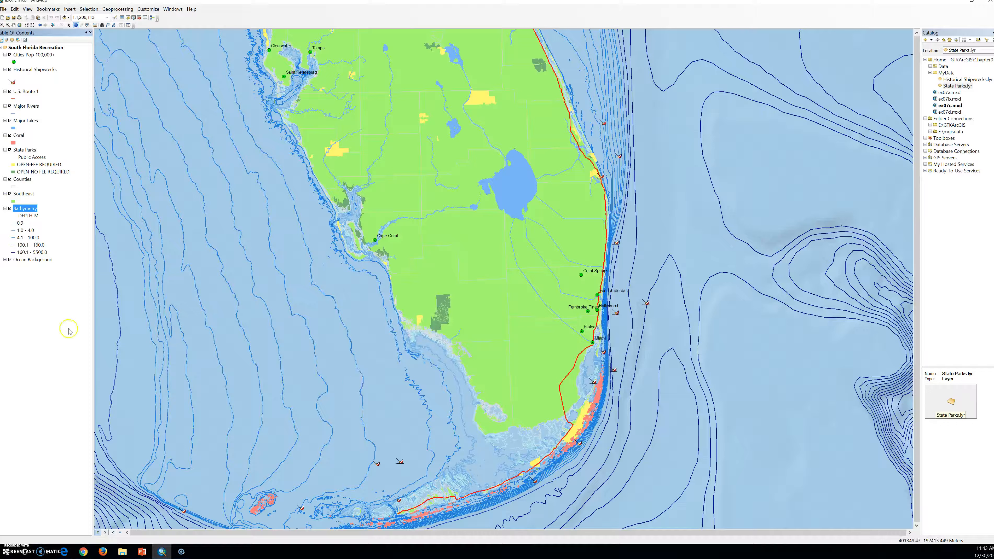
right_click(31, 209)
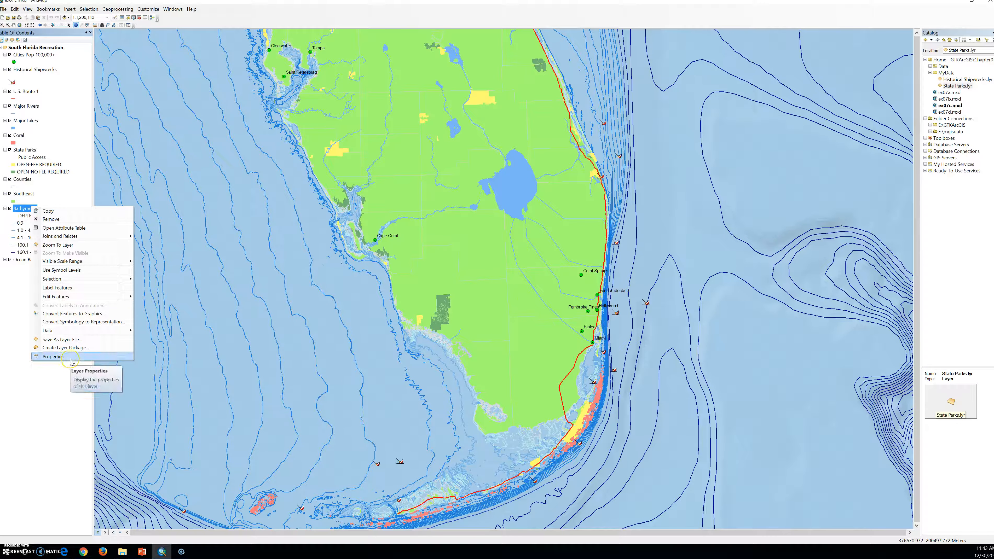
left_click(54, 357)
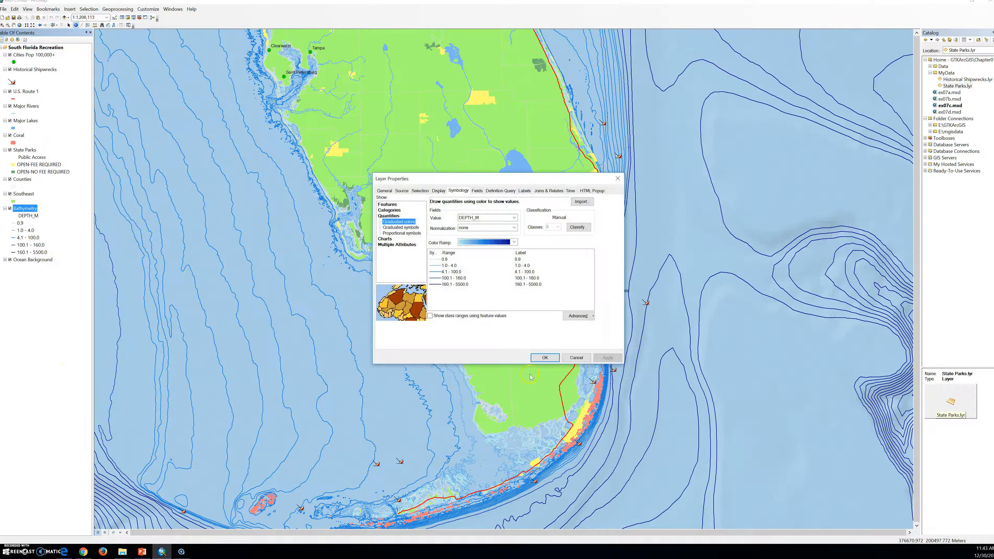
left_click(617, 178)
Open the Bathymetry attribute table, examine the minimum, maximum and mean of DEPTH_M in its statistics, then close both windows.
right_click(28, 209)
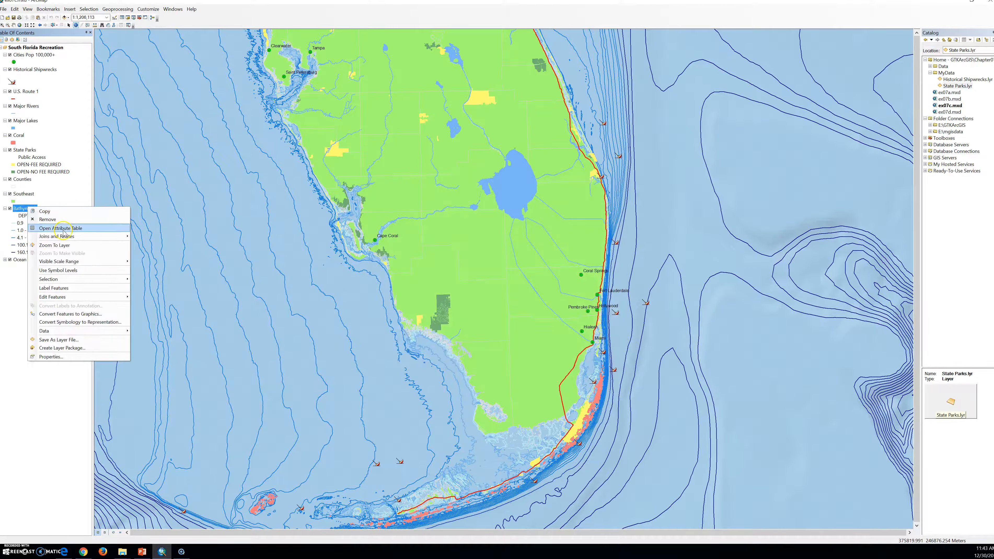
left_click(239, 338)
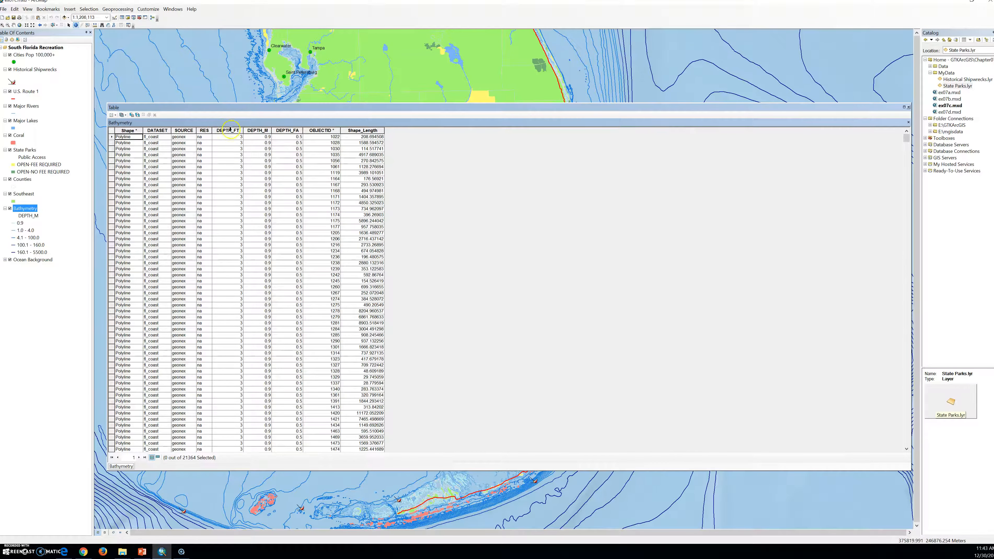
left_click(258, 131)
right_click(258, 132)
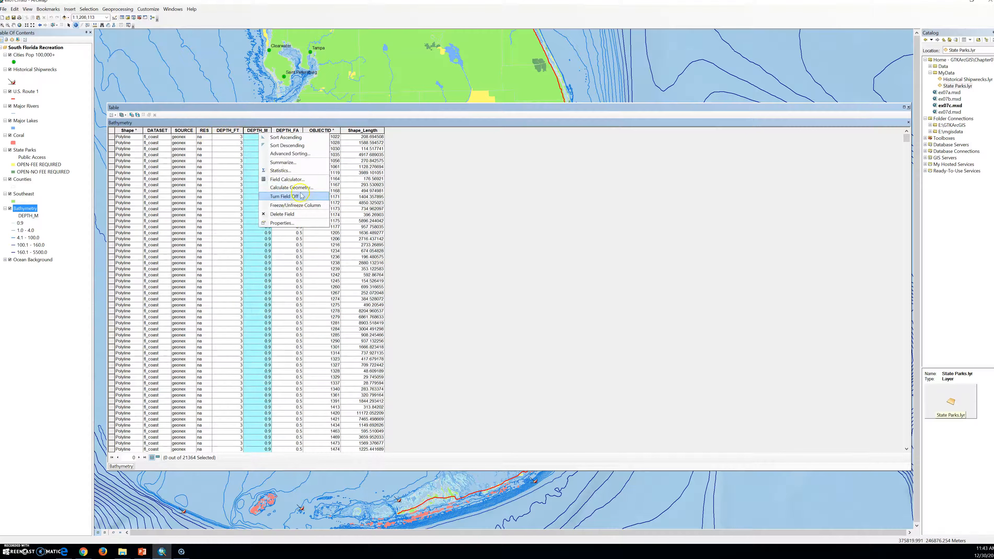
left_click(284, 171)
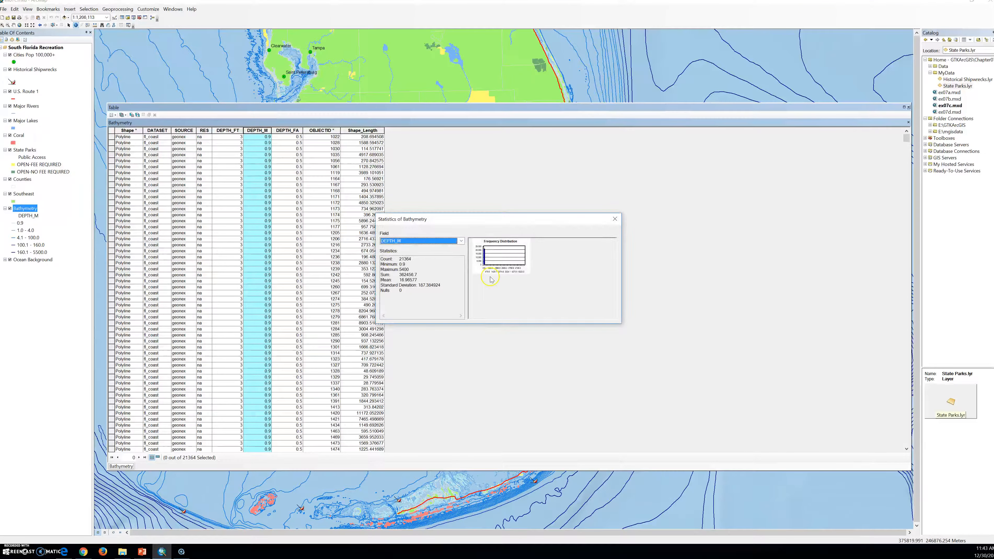
double_click(404, 269)
left_click_drag(403, 260, 416, 280)
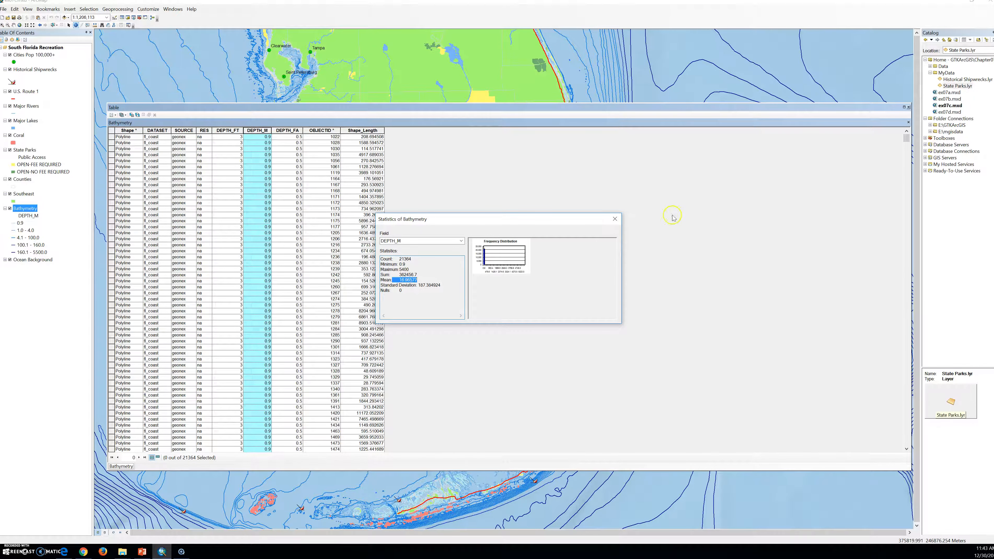
left_click(614, 221)
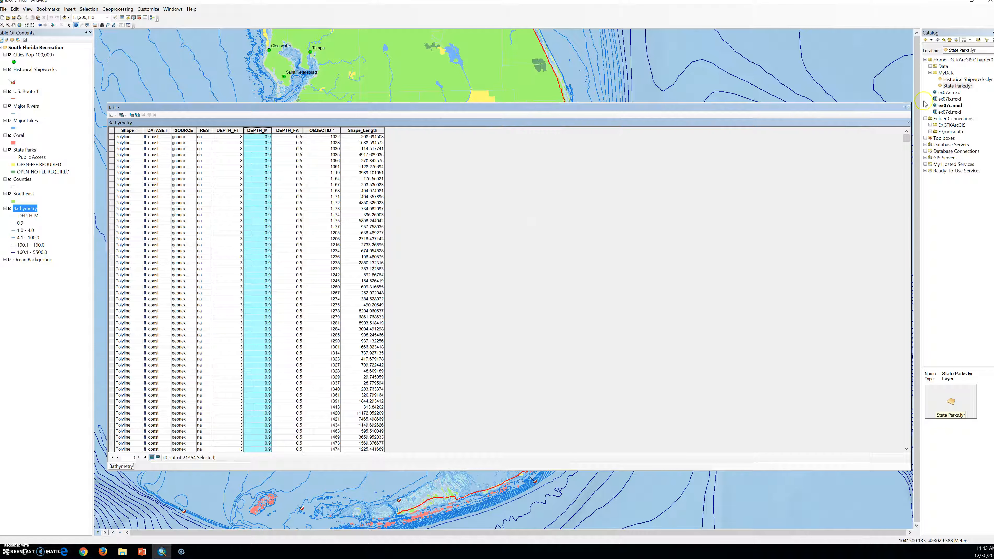
left_click(908, 108)
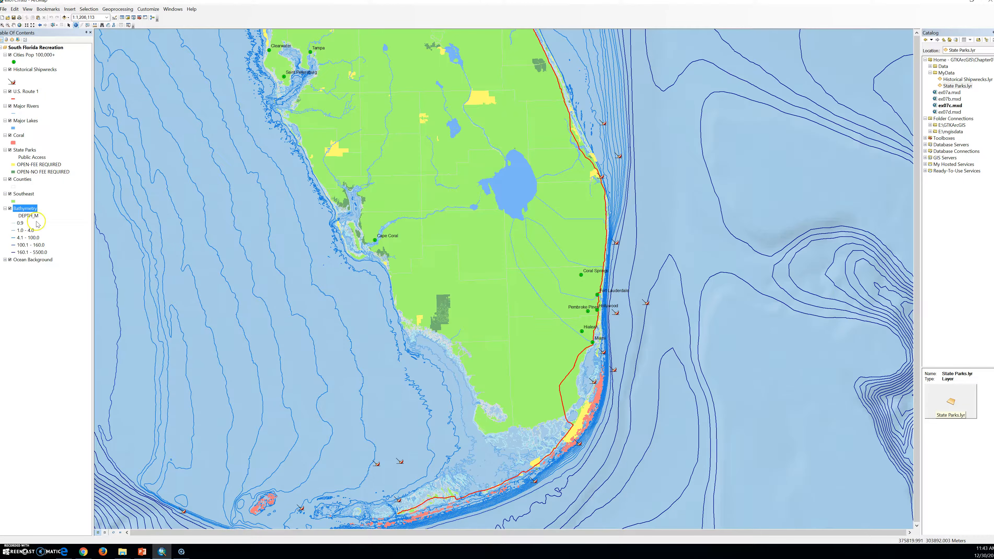
Reopen the Bathymetry classification and set the third break value to 18 and the fourth to 1000.
right_click(25, 212)
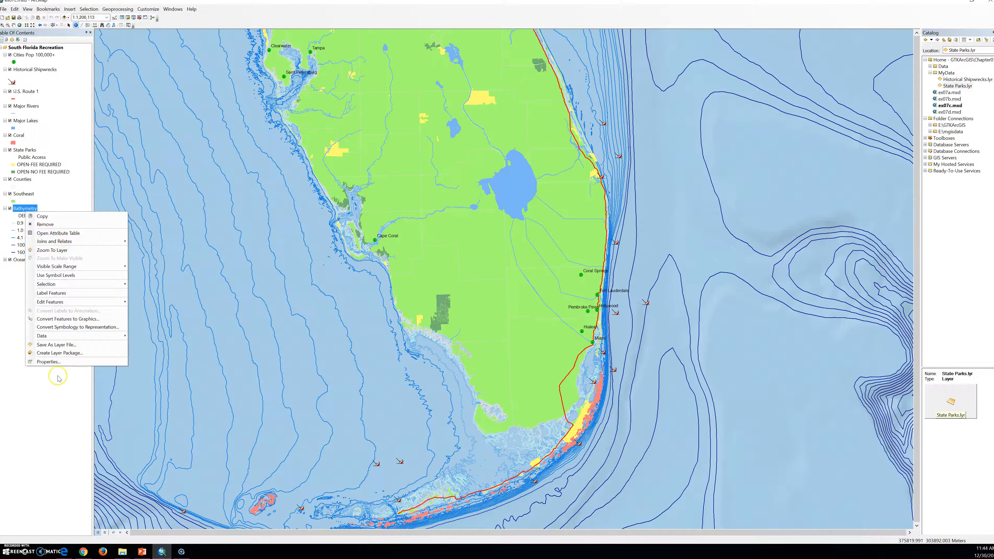
left_click(70, 361)
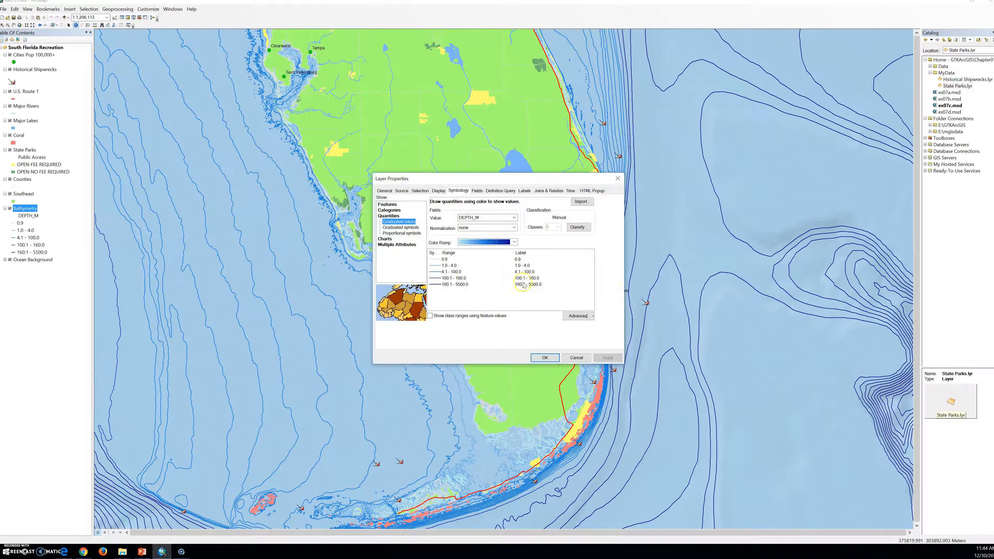
left_click(578, 228)
left_click(563, 302)
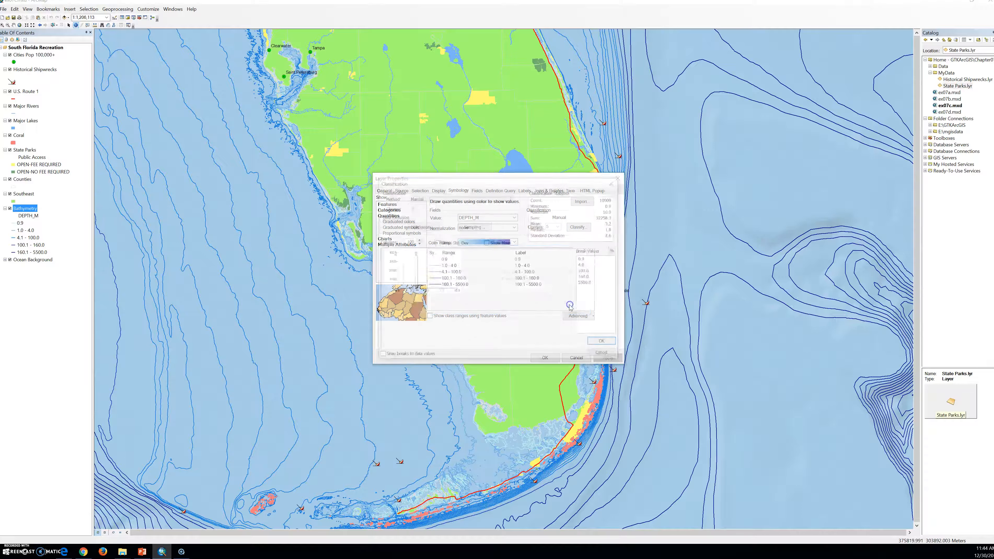
left_click(587, 270)
type("18")
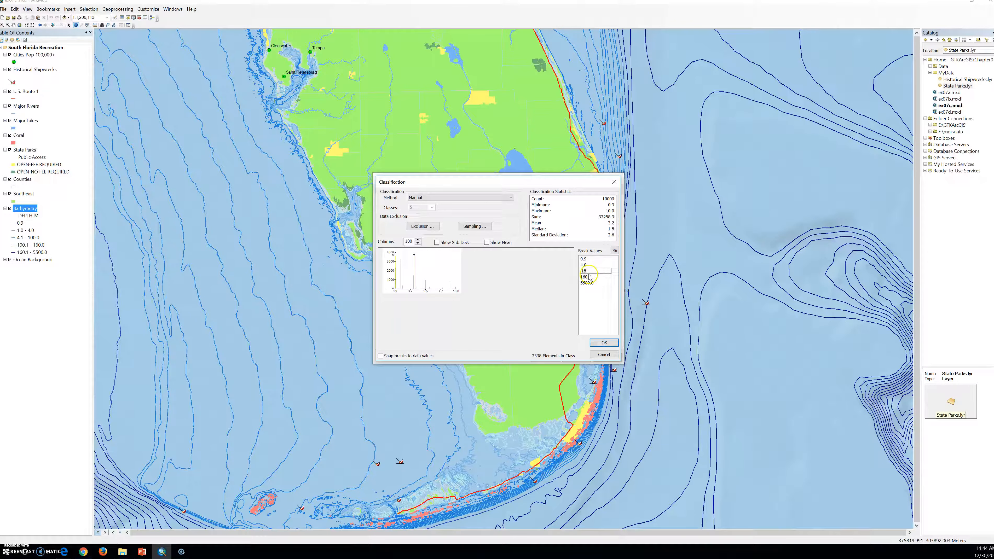
left_click(586, 277)
type("1")
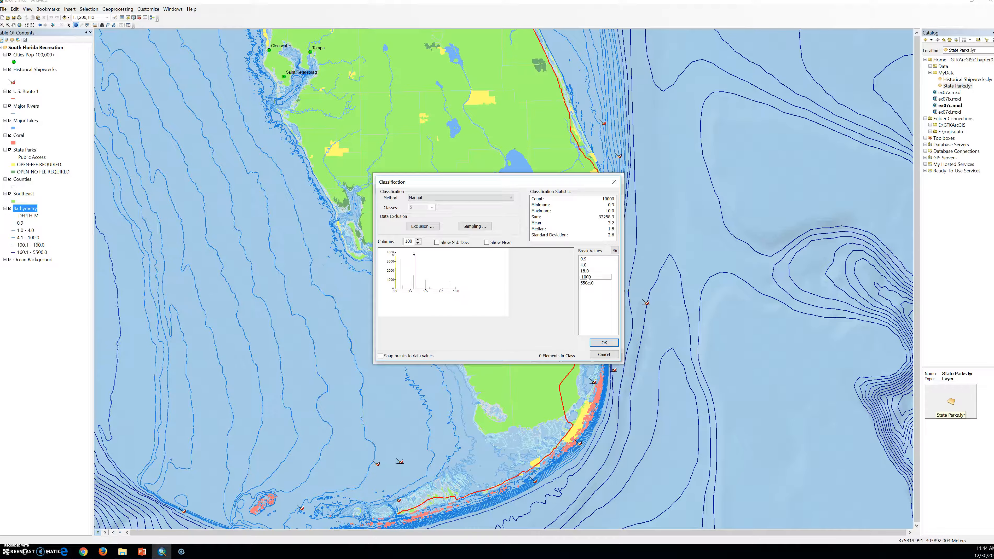
type("000")
Set the second, third and fourth break values to 18, 1000 and 2000, then apply the symbology to the Bathymetry layer.
left_click(585, 265)
left_click(584, 272)
type("1000")
left_click(582, 277)
left_click(611, 277)
type("2")
key("Return")
left_click(604, 342)
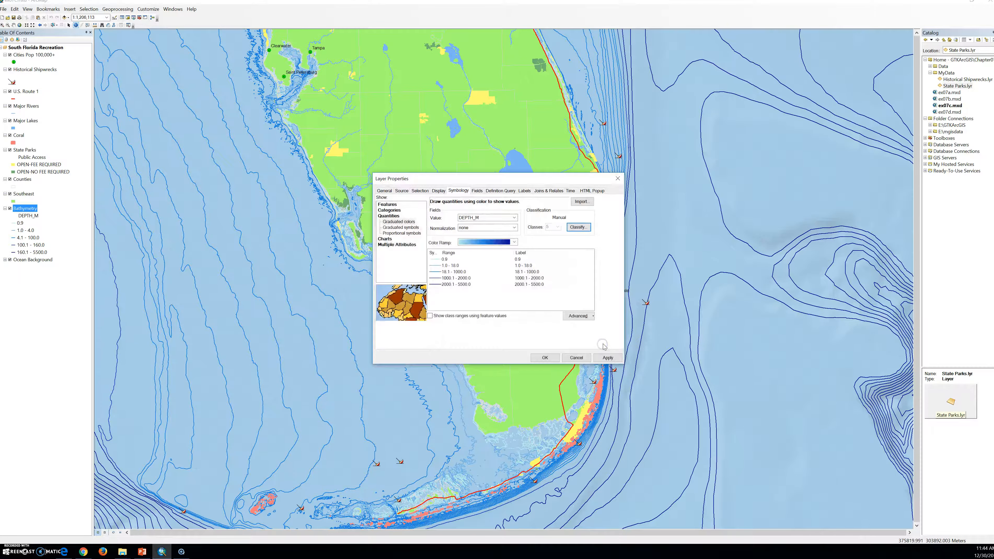
left_click(608, 358)
left_click(543, 358)
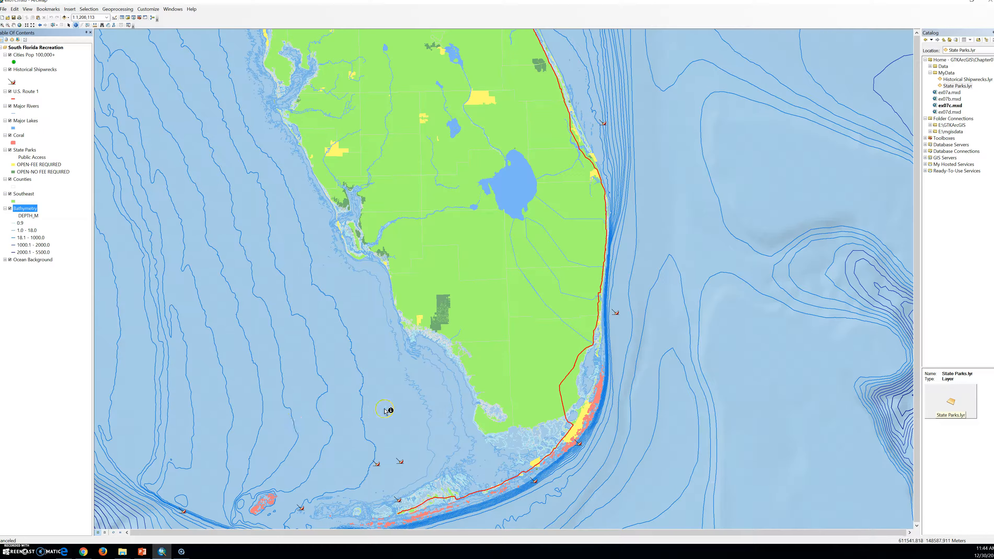
Save the map document and close the mapping application.
left_click(13, 16)
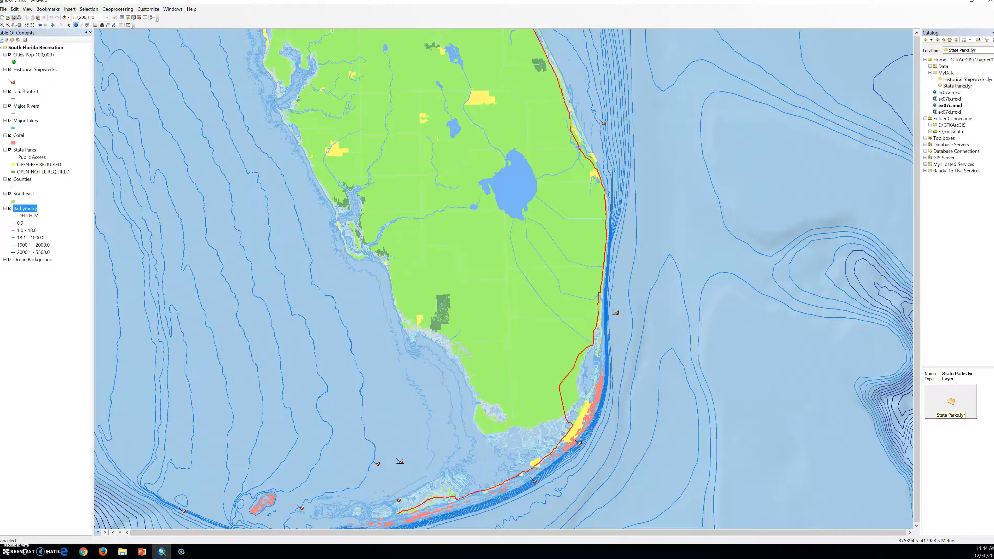
left_click(10, 25)
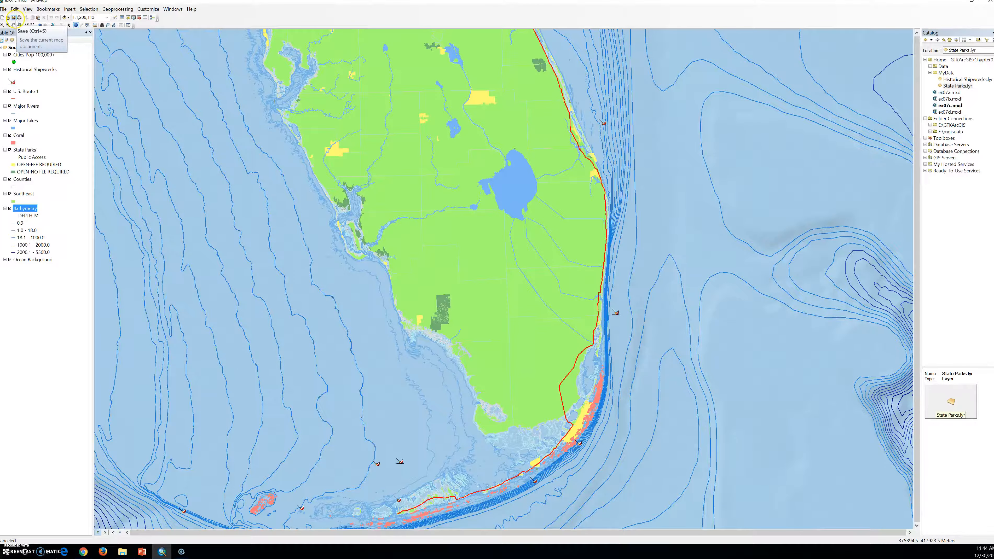
left_click(988, 2)
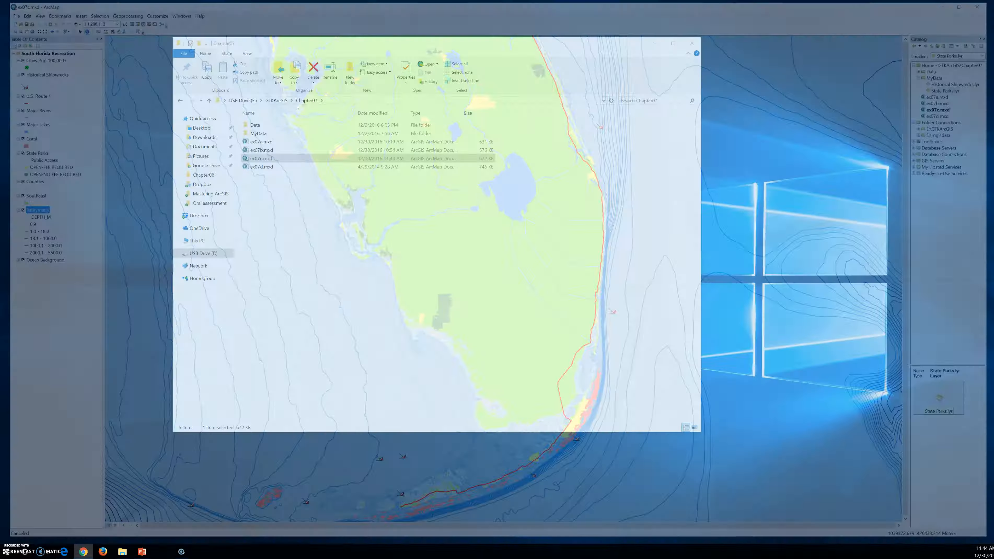
Open ex07d.mxd from the Chapter07 folder and review the depth classes of its Bathymetry layer.
double_click(251, 169)
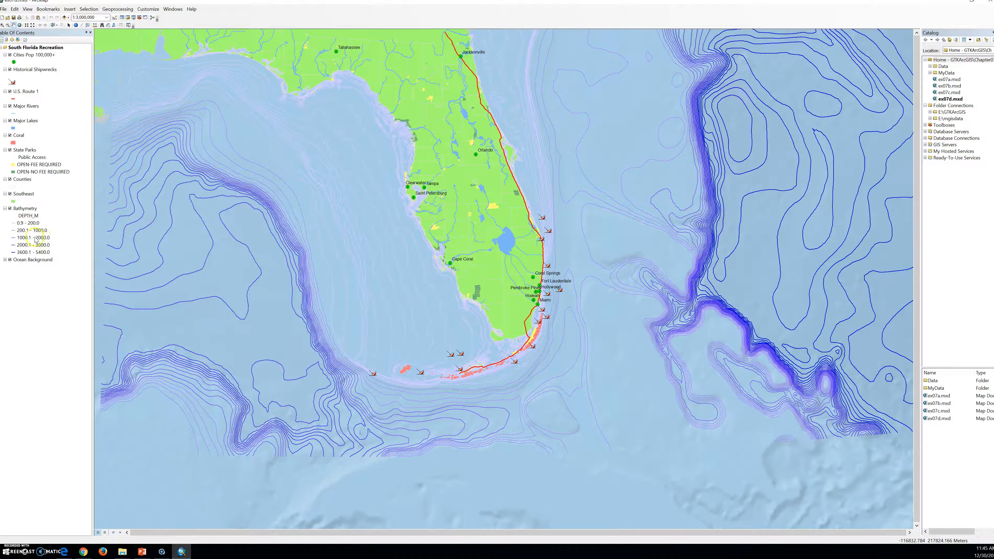
left_click(24, 208)
left_click(24, 230)
left_click(27, 244)
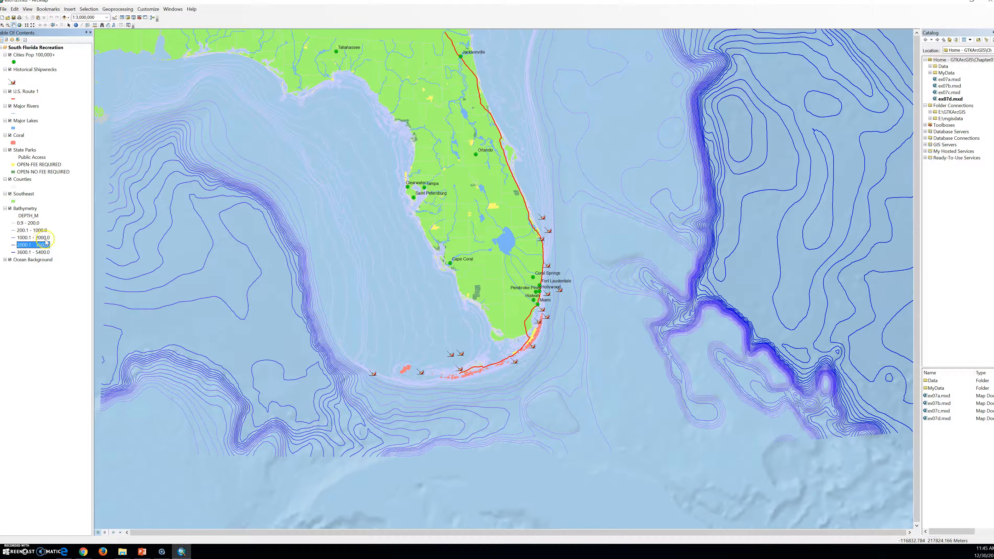
left_click(49, 251)
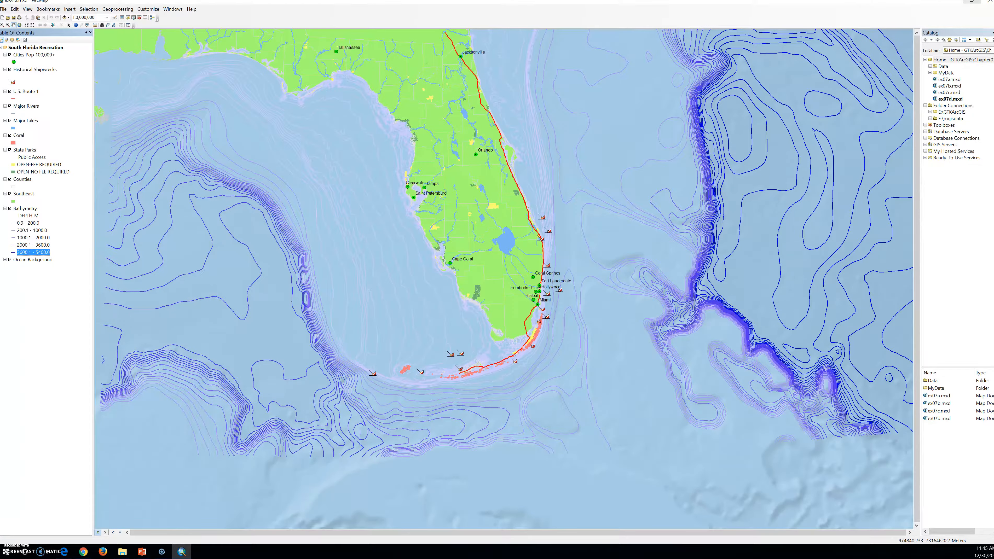
Reduce the ex07d map window and open ex07c.mxd from the Chapter07 folder alongside it.
left_click(973, 2)
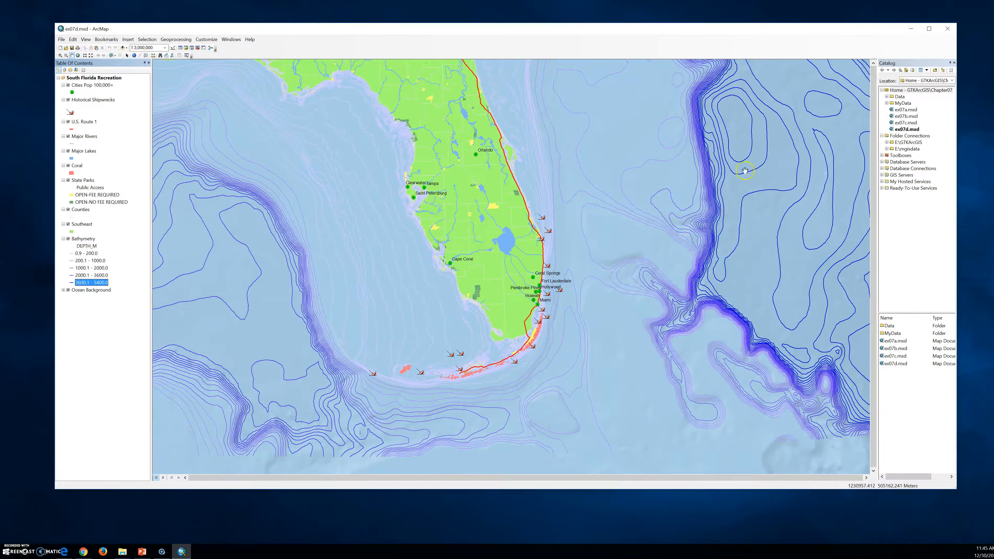
left_click(176, 552)
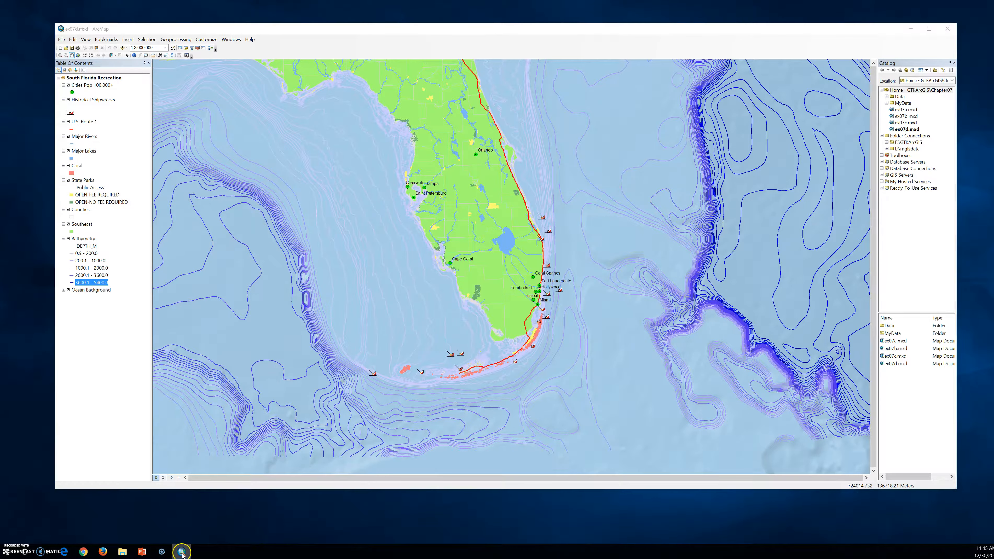
left_click(266, 160)
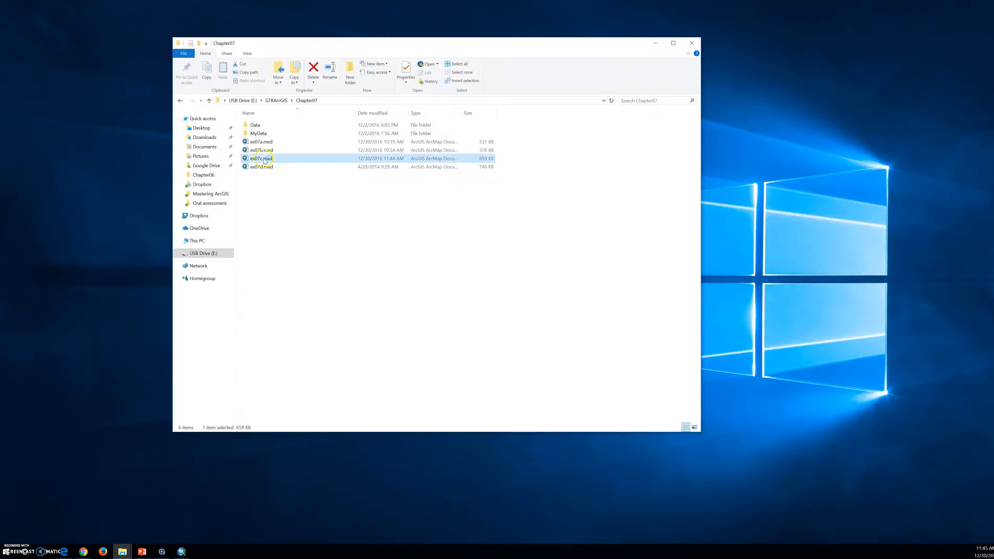
double_click(265, 159)
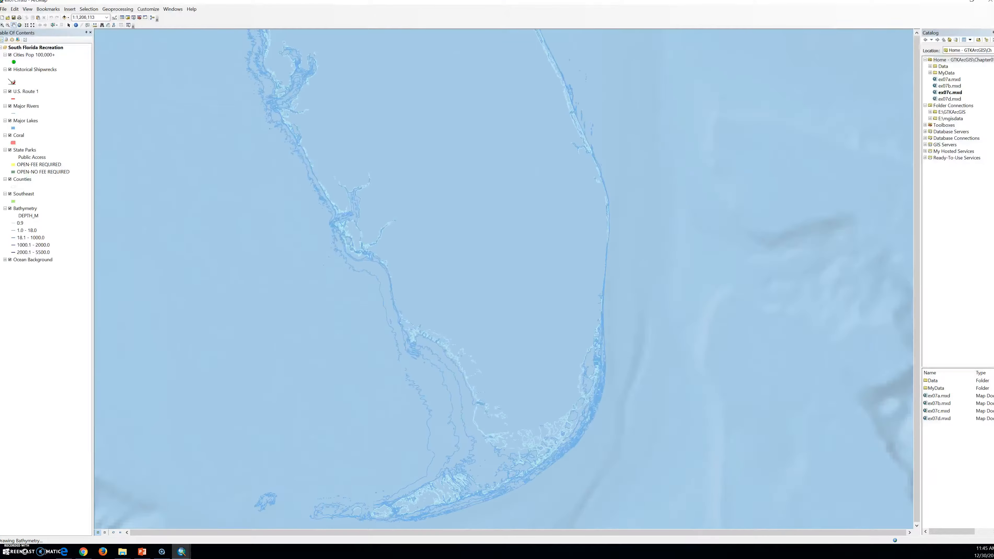
Open the manual classification settings for the Bathymetry layer's symbology in ex07c.mxd.
double_click(26, 208)
left_click(578, 229)
left_click(568, 304)
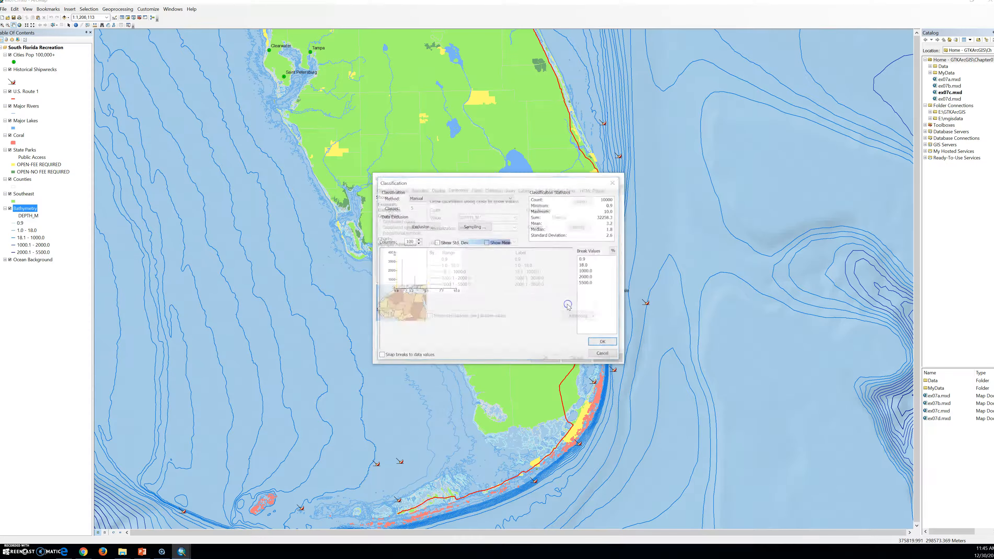
left_click(589, 258)
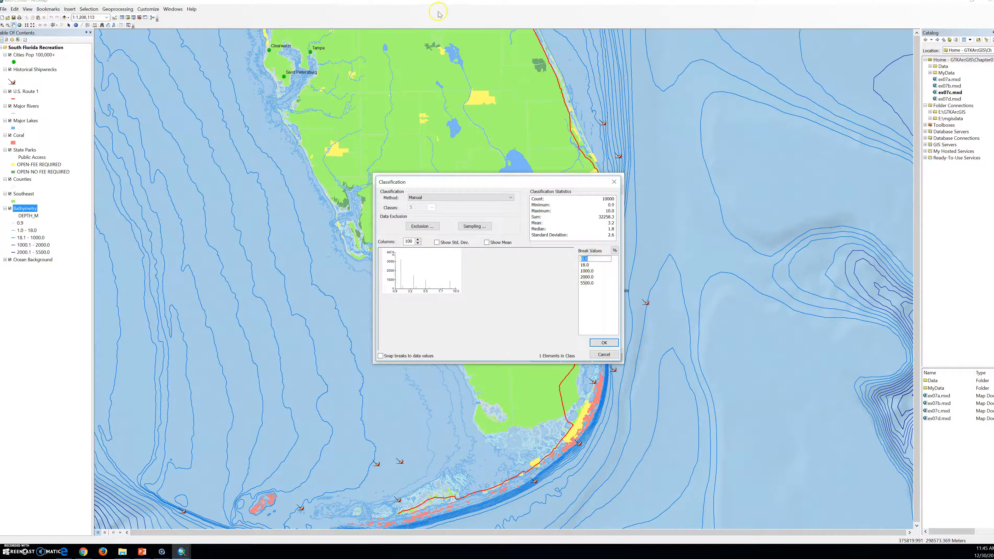
Check the Bathymetry class ranges in the ex07d map, then return to the classification settings in ex07c.
left_click(640, 23)
left_click(969, 7)
left_click(183, 554)
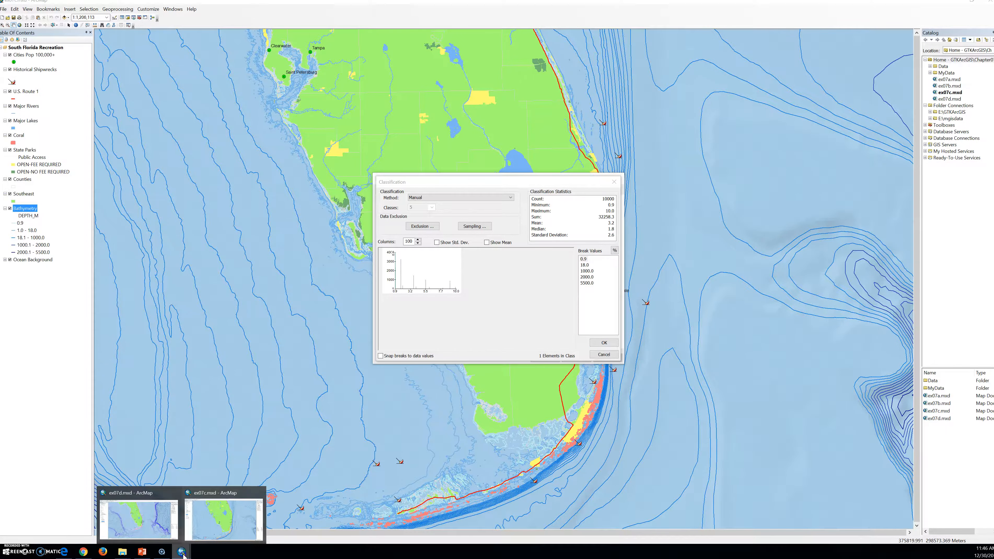
left_click(156, 528)
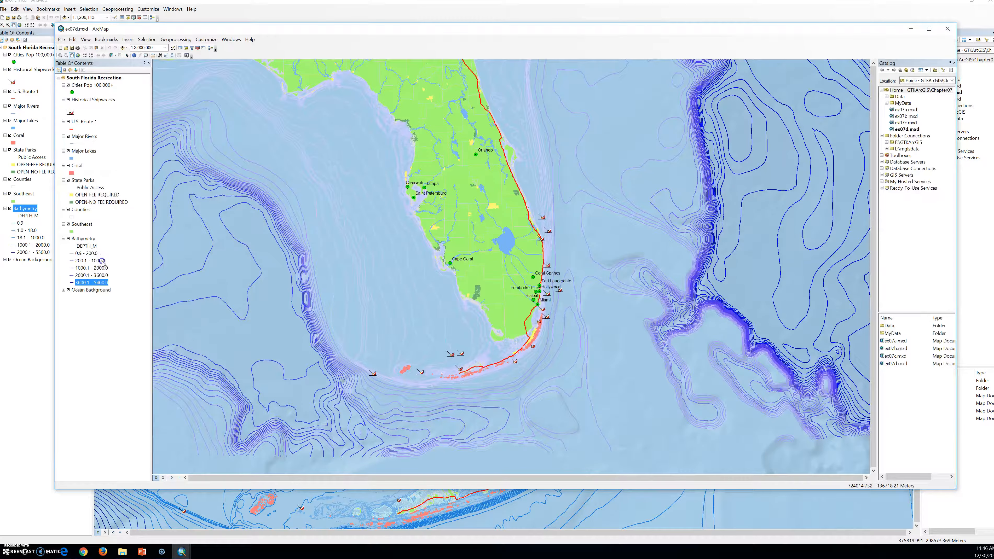
left_click(25, 345)
key("Down")
key("Down")
key("Down")
Set the Bathymetry break values to 18, 1000, 2000, 3600 and 5500, and apply the symbology to the layer.
left_click(584, 259)
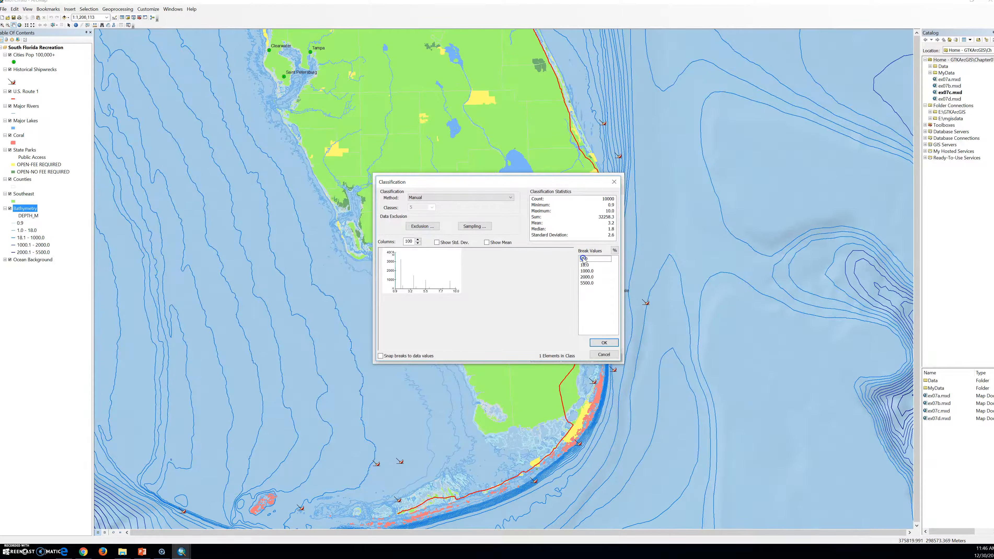
double_click(588, 258)
type("200")
key("Return")
type("1000")
key("Return")
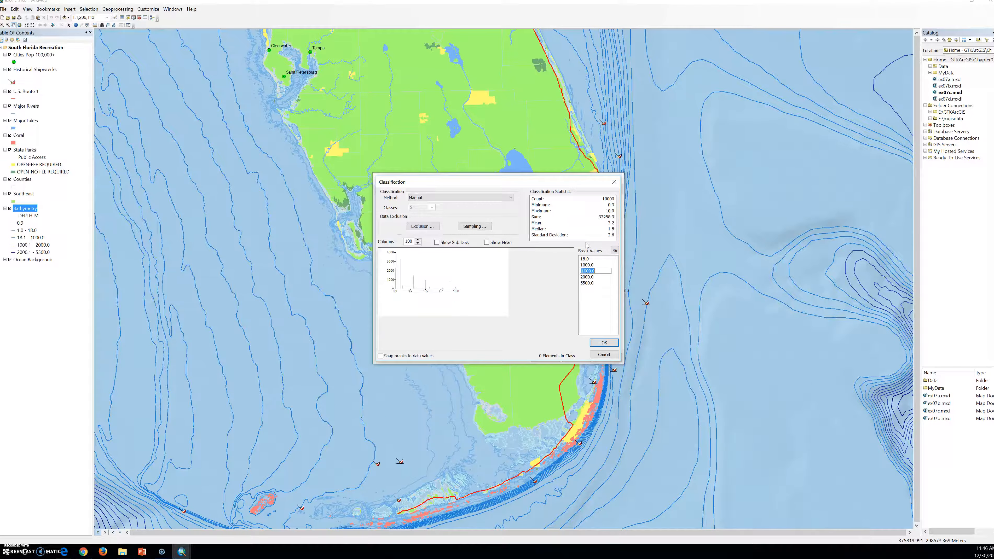
key("Return")
type("3")
left_click(603, 342)
left_click(607, 358)
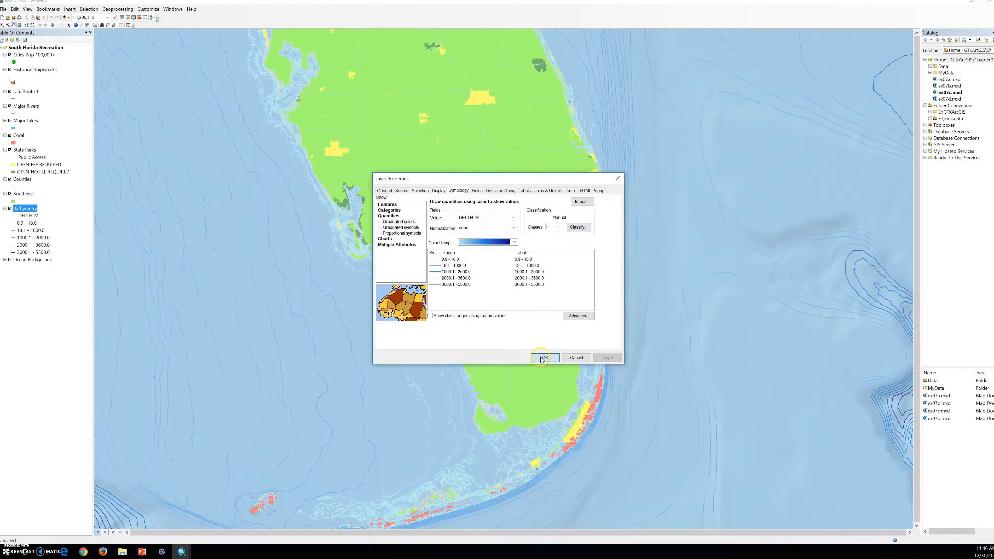
left_click(544, 358)
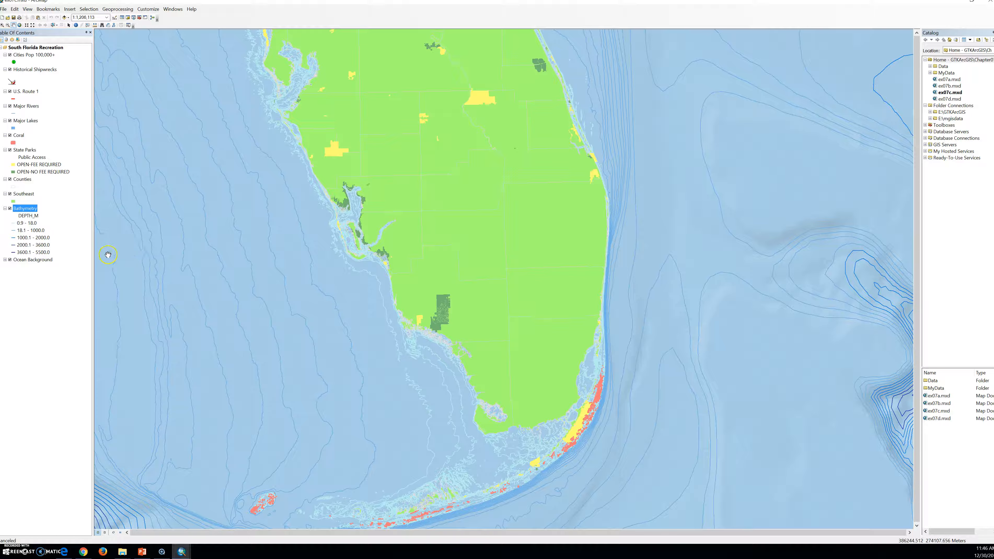
Refresh the ex07c map at a scale of 1:1,500,000 and inspect the reclassified depth contours.
scroll(456, 332, "up", 1)
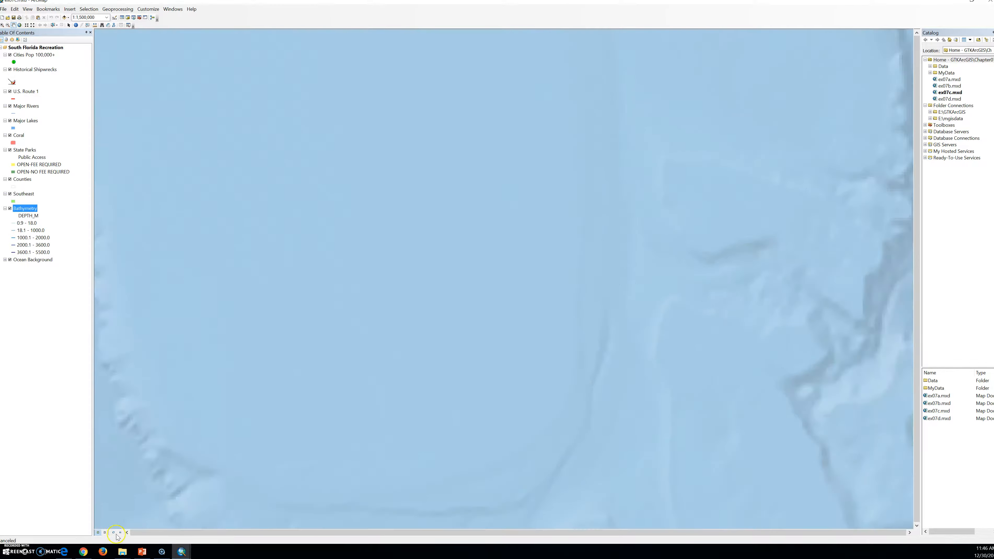
left_click(113, 534)
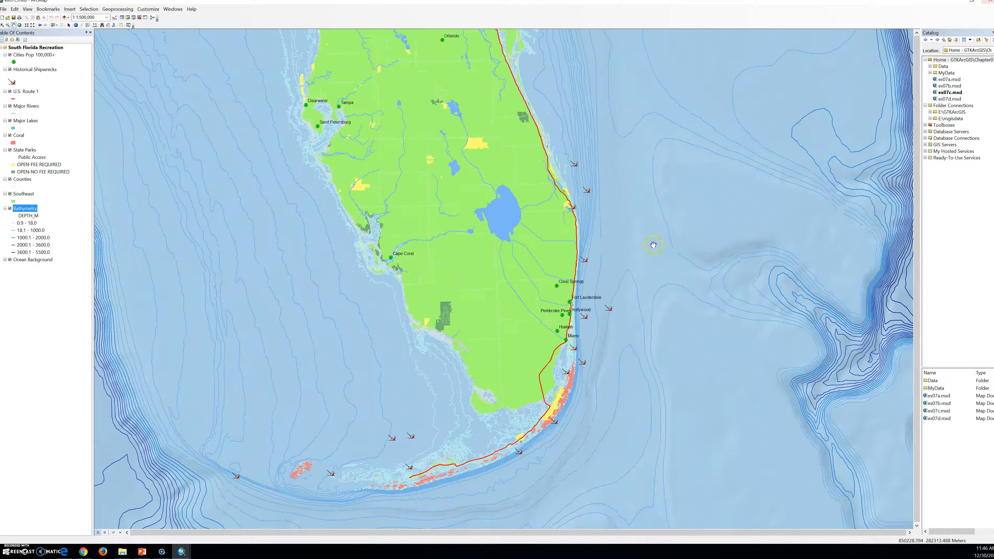
scroll(569, 357, "up", 1)
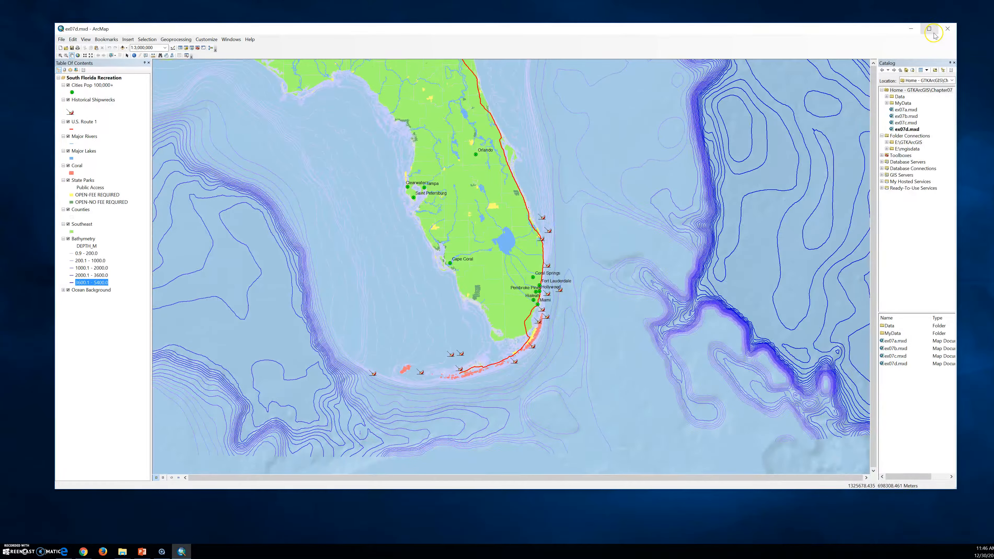
Maximize the ex07d map window and expand the legend of the Ocean Background layer.
left_click(933, 32)
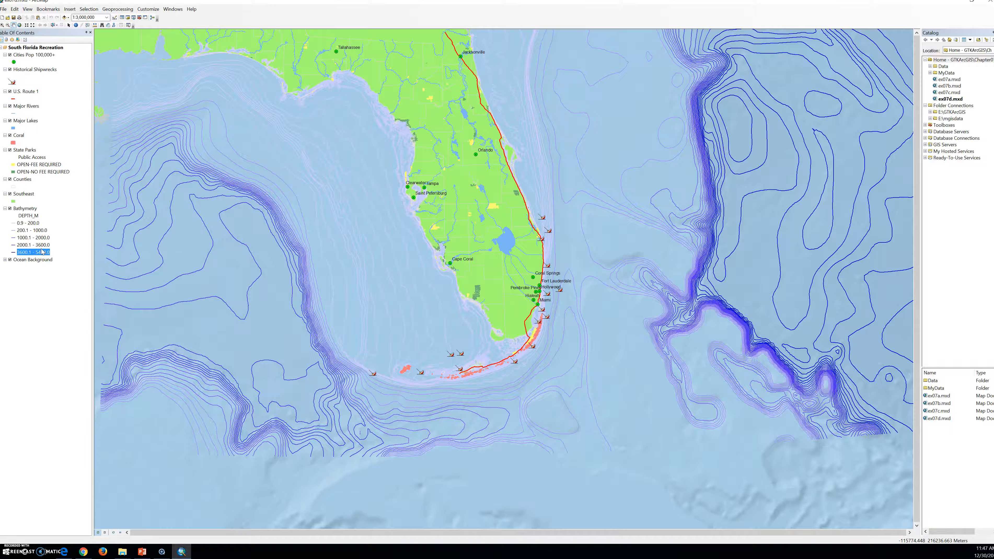
left_click(5, 260)
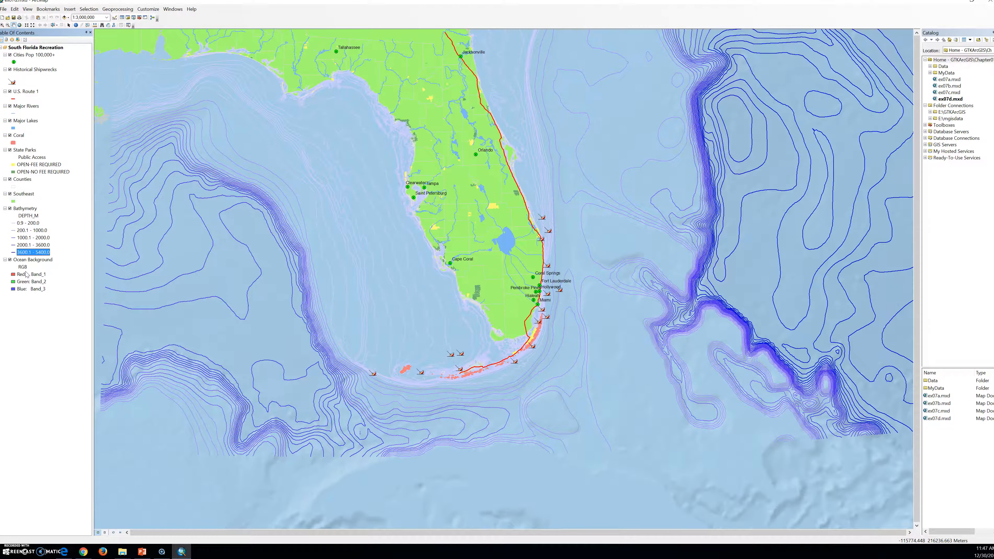
left_click(23, 267)
left_click(23, 267)
left_click(20, 270)
Add the shdrl and usgsdem rasters from the Data folder to the map beneath the Ocean Background layer.
left_click(930, 66)
left_click_drag(947, 86, 48, 298)
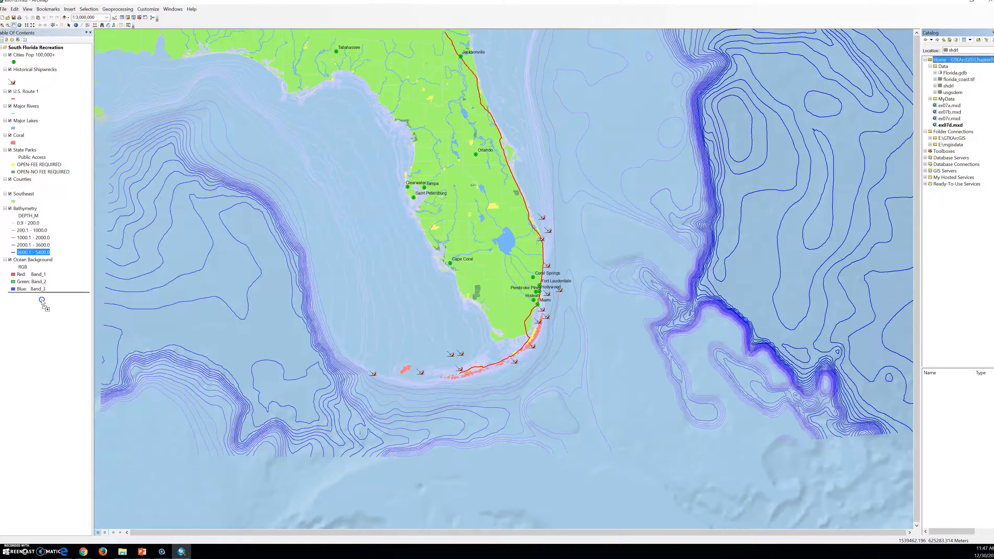
left_click(940, 93)
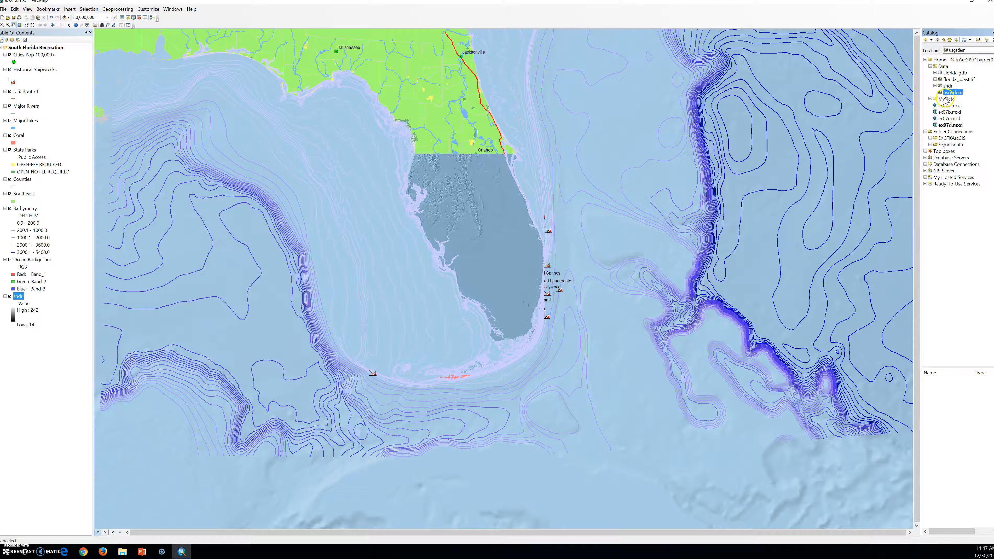
left_click_drag(941, 94, 91, 334)
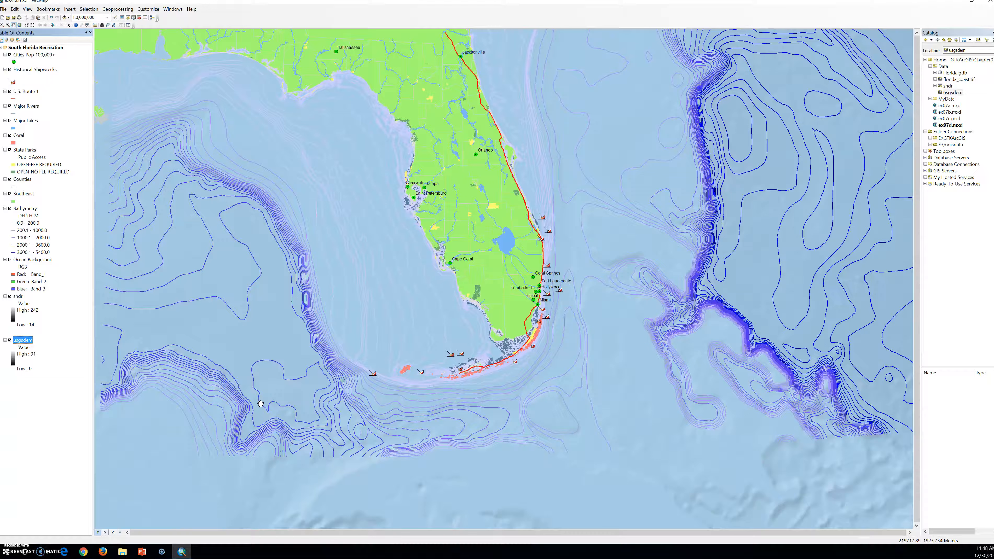
Rename the usgsdem layer as Elevation and the shdrl layer as Hillshade.
left_click(251, 406)
left_click(21, 340)
left_click(25, 341)
type("Elevation")
left_click(18, 297)
left_click(18, 296)
left_click(18, 304)
type("Hillshade")
key("Return")
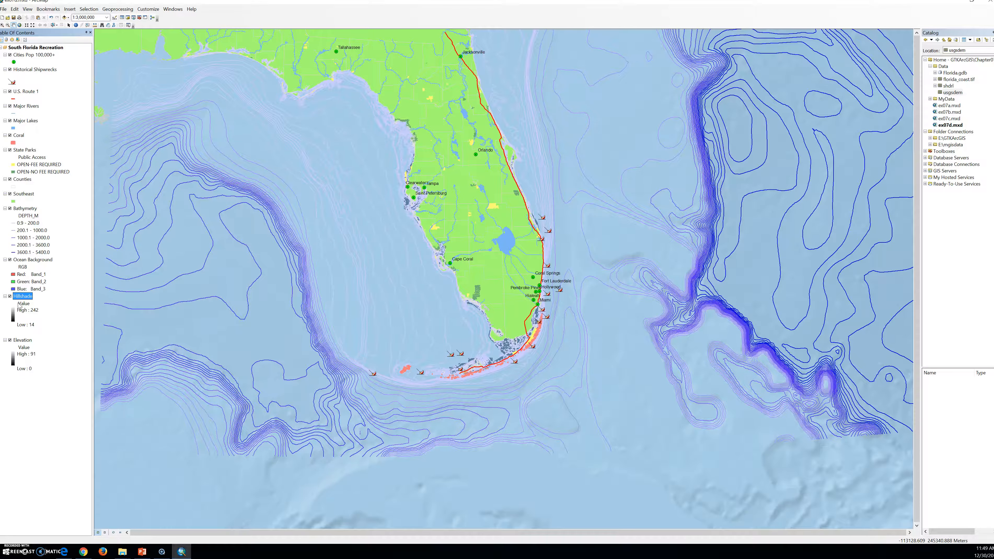
Move the Hillshade and Elevation layers between Counties and Southeast, with Elevation placed above Hillshade.
left_click(25, 332)
left_click(19, 295)
left_click(22, 340, "ctrl")
left_click_drag(25, 302, 26, 189)
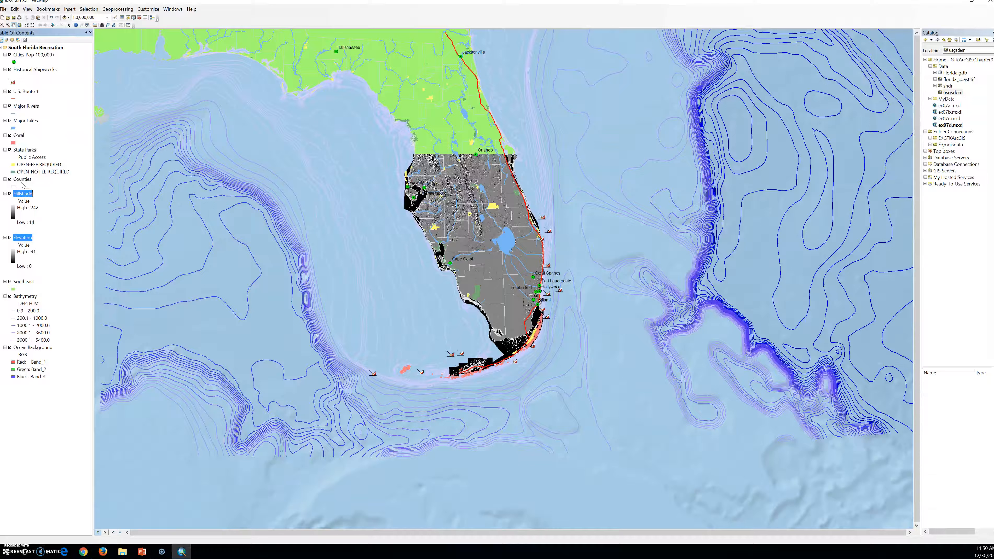
left_click(25, 237)
left_click_drag(23, 241, 17, 189)
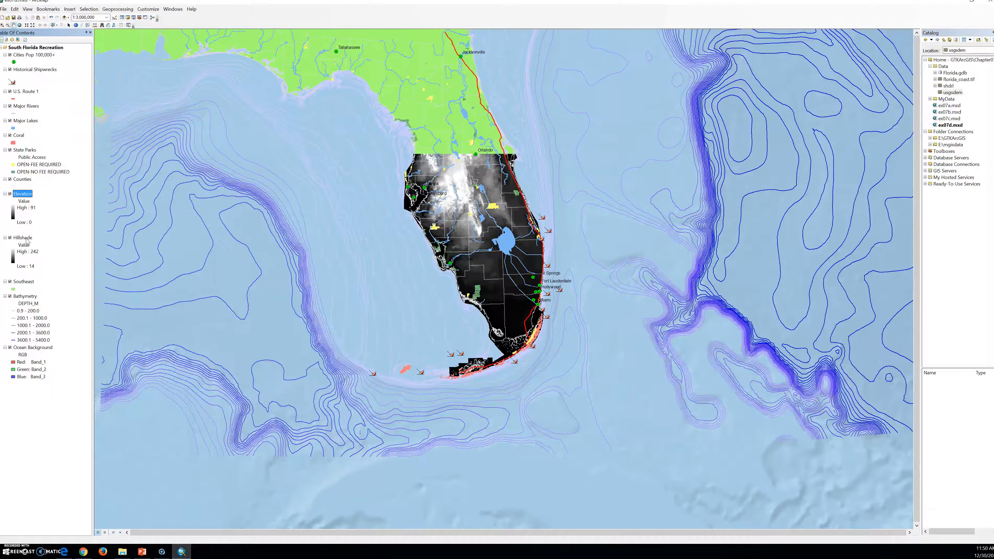
left_click(40, 347)
Open the symbology properties of the Elevation layer.
right_click(20, 193)
left_click(35, 301)
left_click(483, 192)
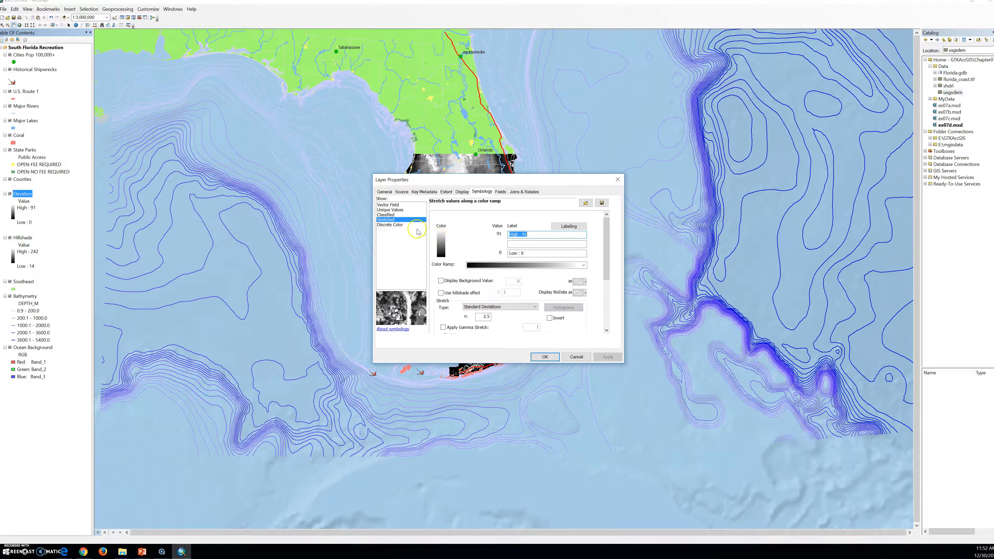
Compare the Classified, Unique Values, Vector Field and Discrete Color renderers for Elevation, then return to Stretched.
left_click(395, 215)
left_click(400, 210)
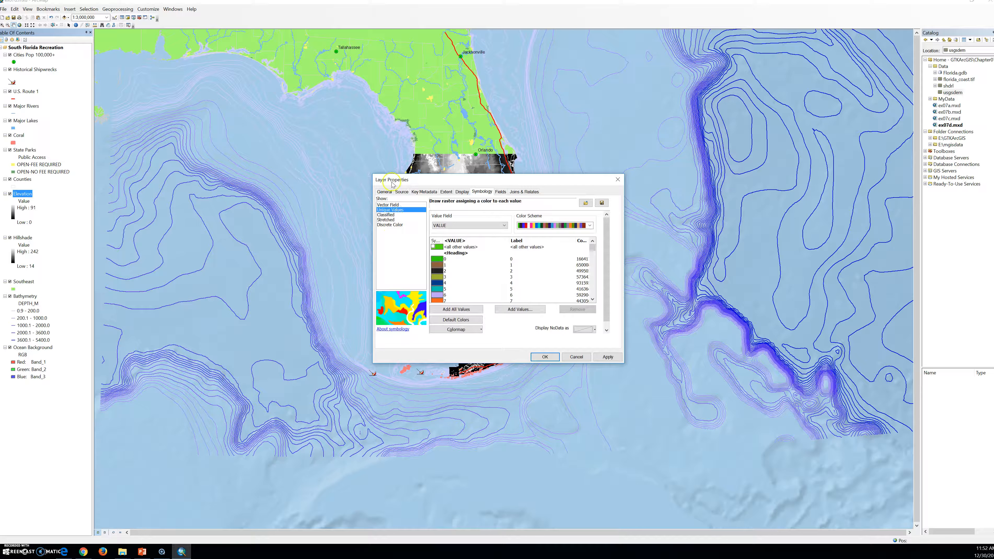
left_click(388, 204)
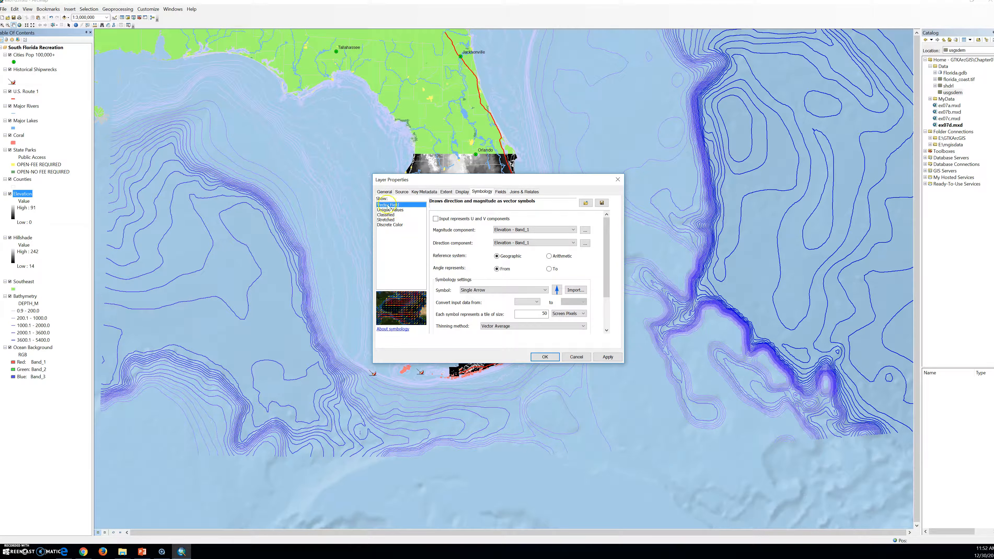
left_click(383, 216)
left_click(385, 220)
left_click(385, 224)
left_click(390, 220)
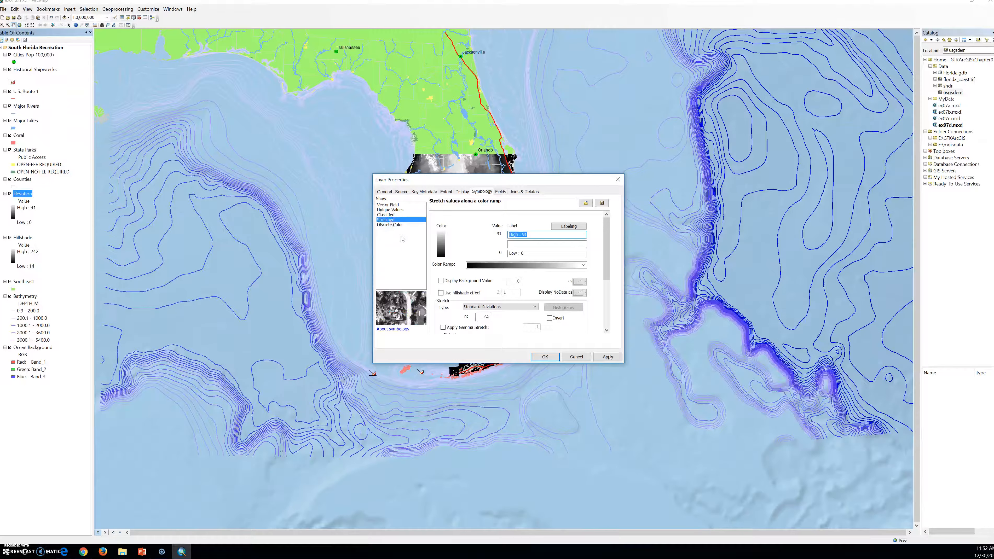